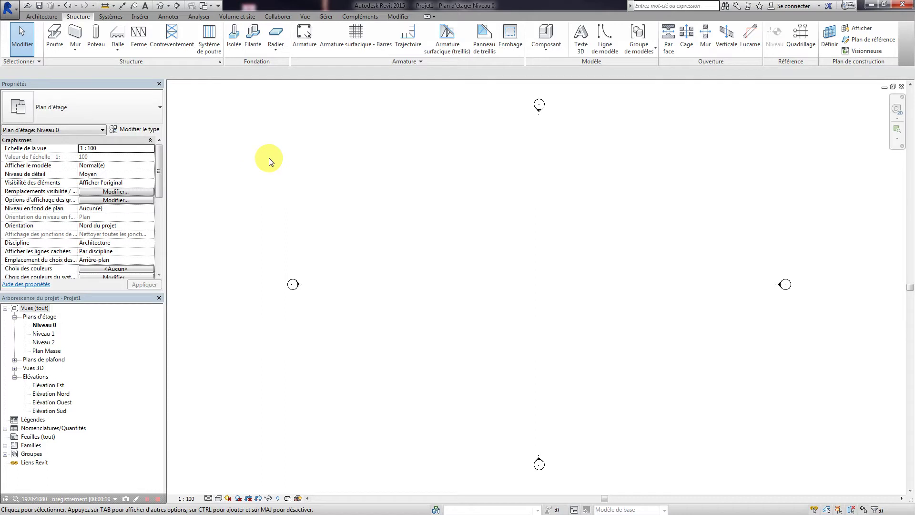
# Add the Lignes fines tool to the quick access toolbar
pyautogui.click(301, 17)
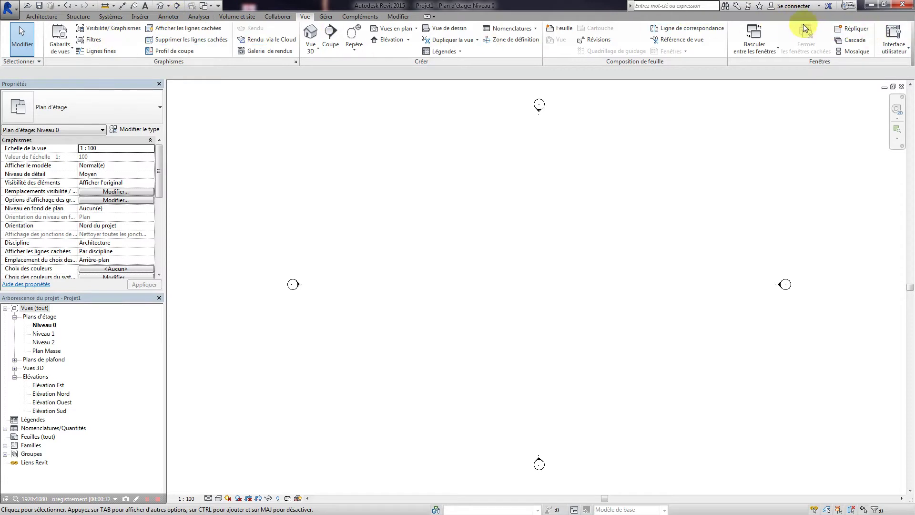
pyautogui.click(42, 16)
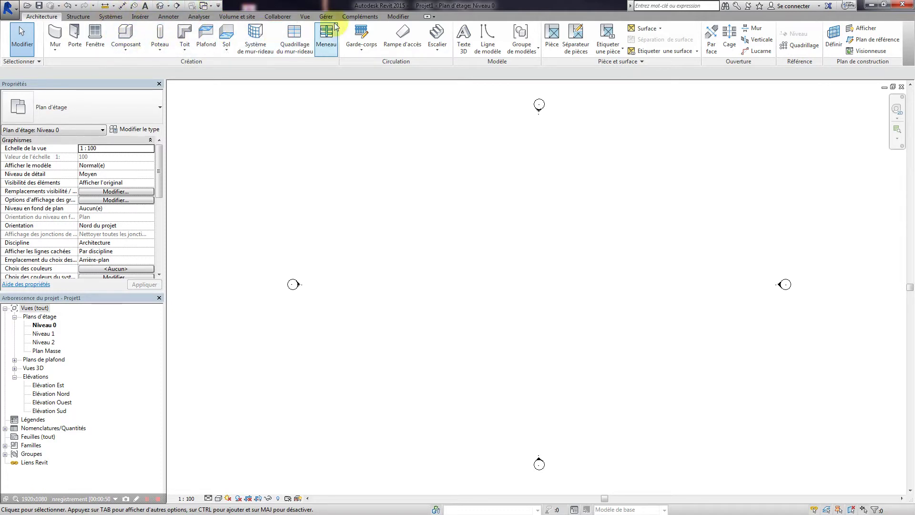
pyautogui.click(306, 17)
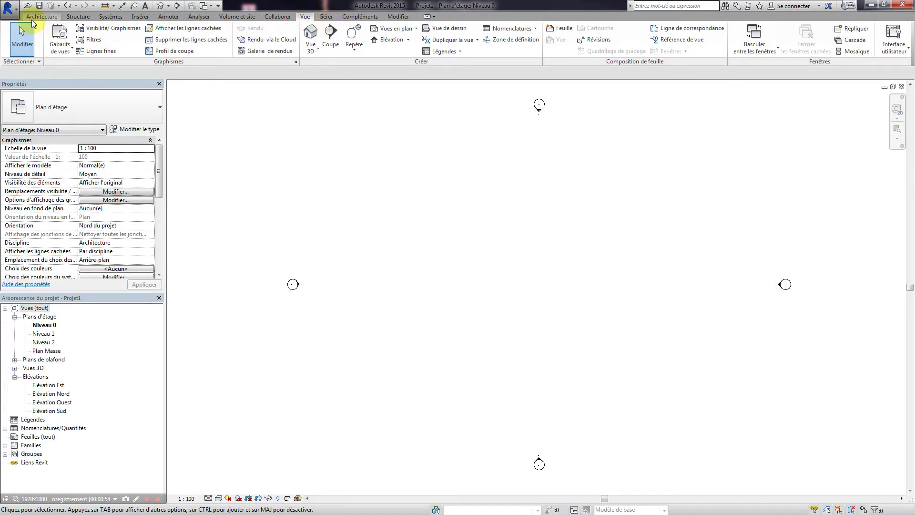
pyautogui.rightClick(99, 52)
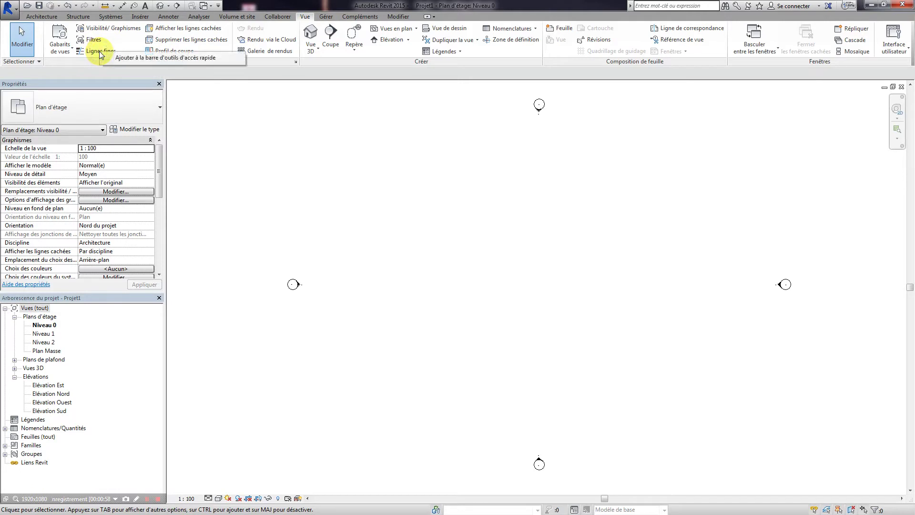
pyautogui.click(175, 58)
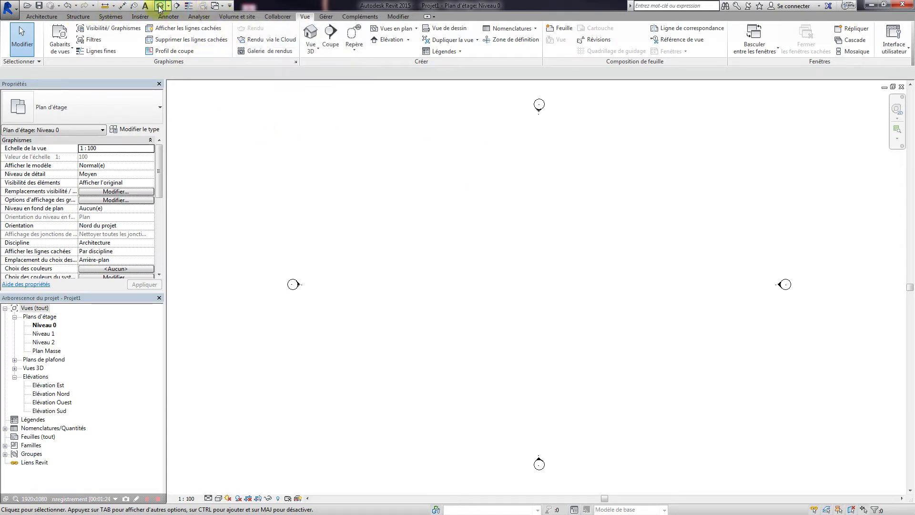
# Customize the quick access toolbar by moving Lignes fines below the separator, just above Fermer les fenêtres cachées
pyautogui.rightClick(184, 6)
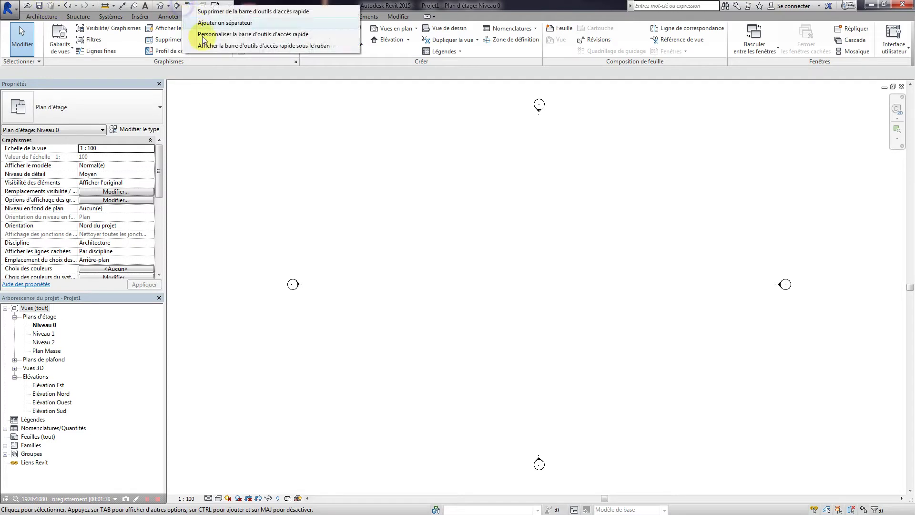
pyautogui.click(236, 37)
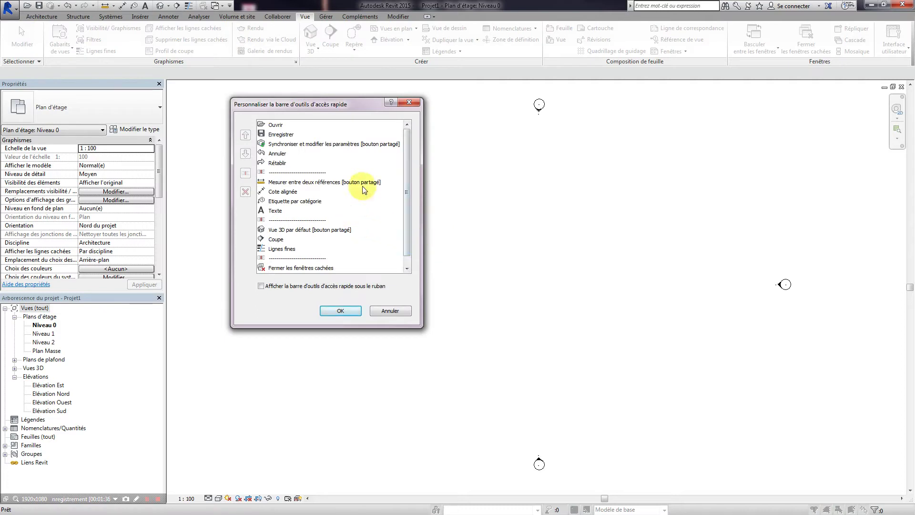
pyautogui.scroll(-1, 409, 187)
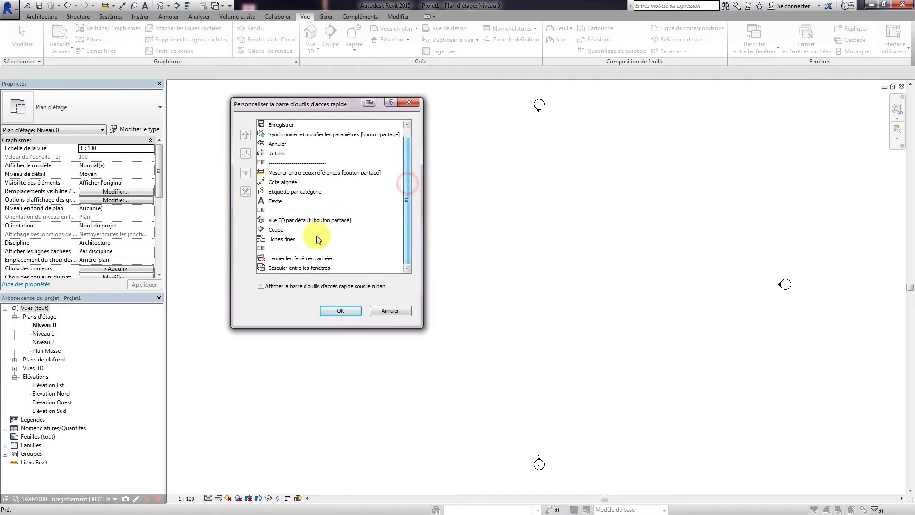
pyautogui.click(283, 240)
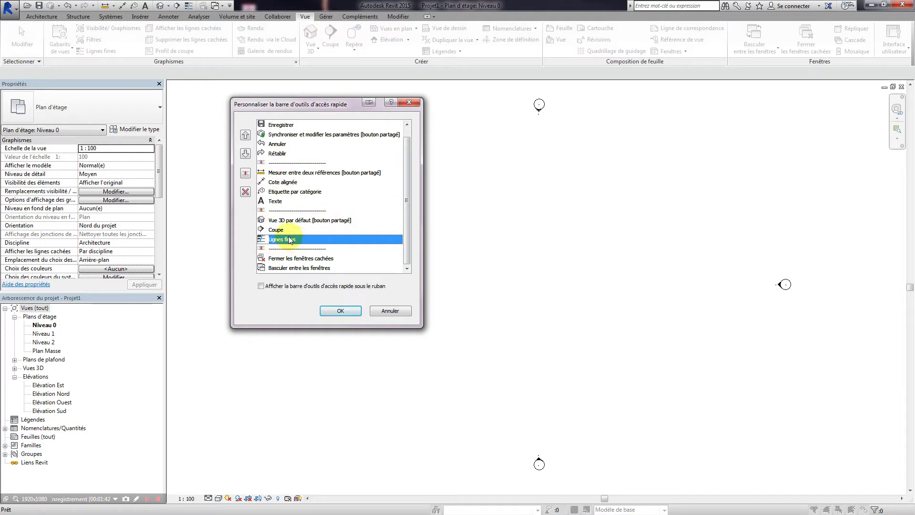
pyautogui.click(245, 154)
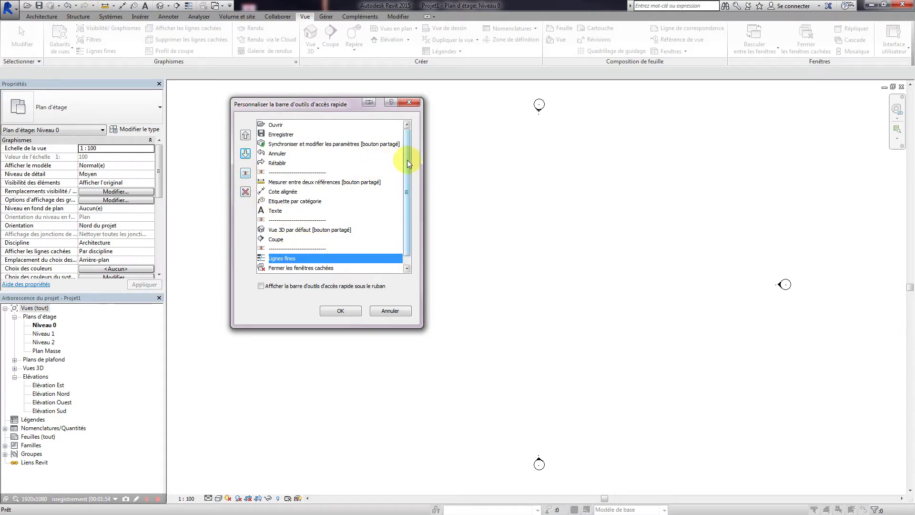
pyautogui.scroll(-1, 403, 172)
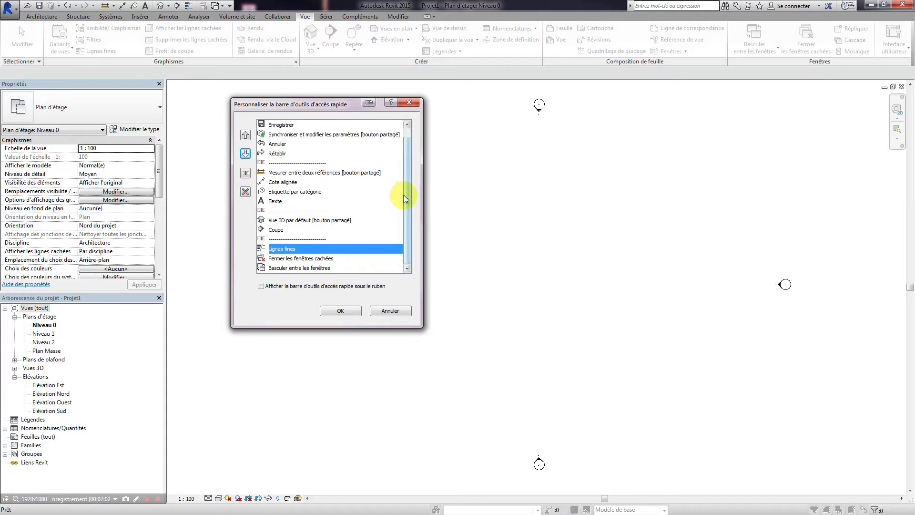
# Remove Mesurer entre deux références, Cote alignée, Etiquette par catégorie, Texte and one redundant separator from the quick access toolbar
pyautogui.moveTo(406, 199); pyautogui.dragTo(407, 193)
pyautogui.click(291, 182)
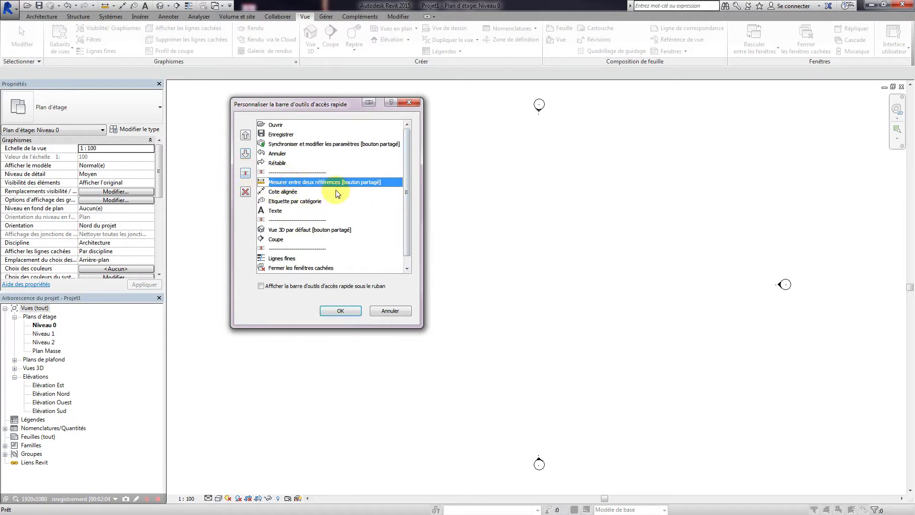
pyautogui.click(245, 193)
pyautogui.click(245, 193)
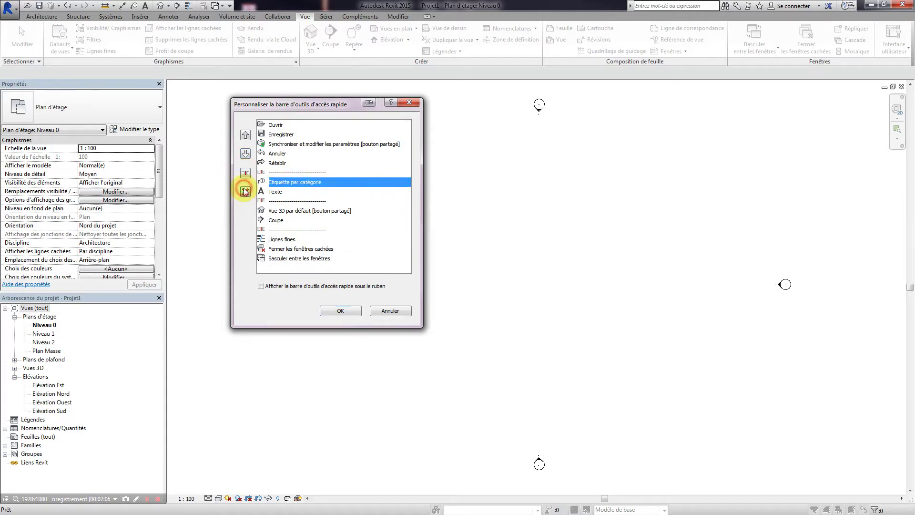
pyautogui.click(245, 193)
pyautogui.click(245, 192)
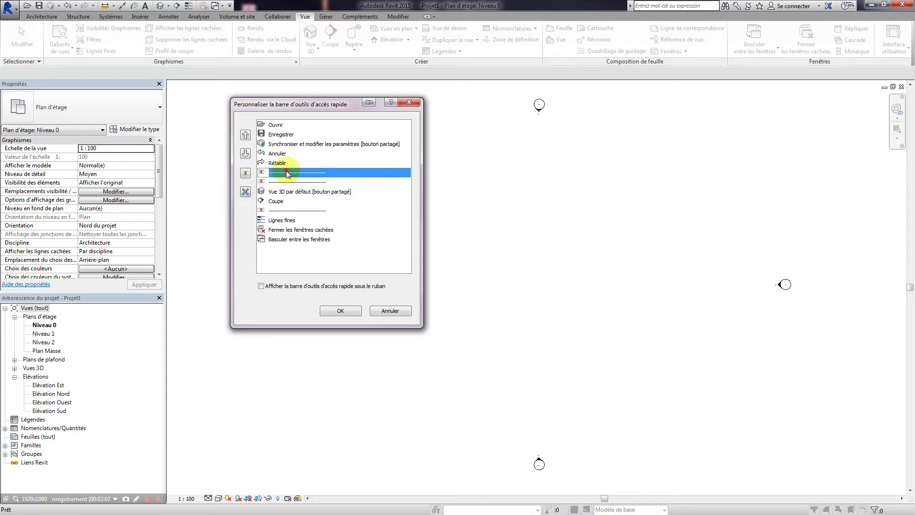
pyautogui.click(245, 191)
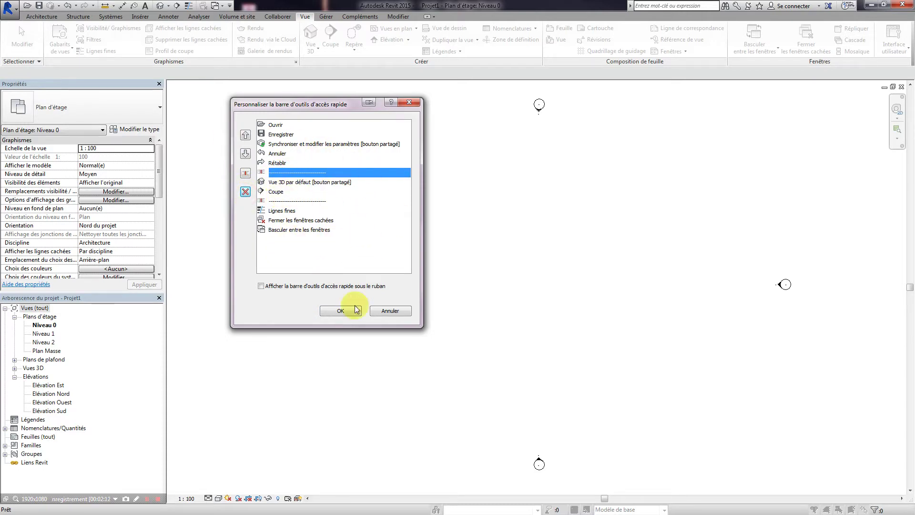
pyautogui.click(337, 311)
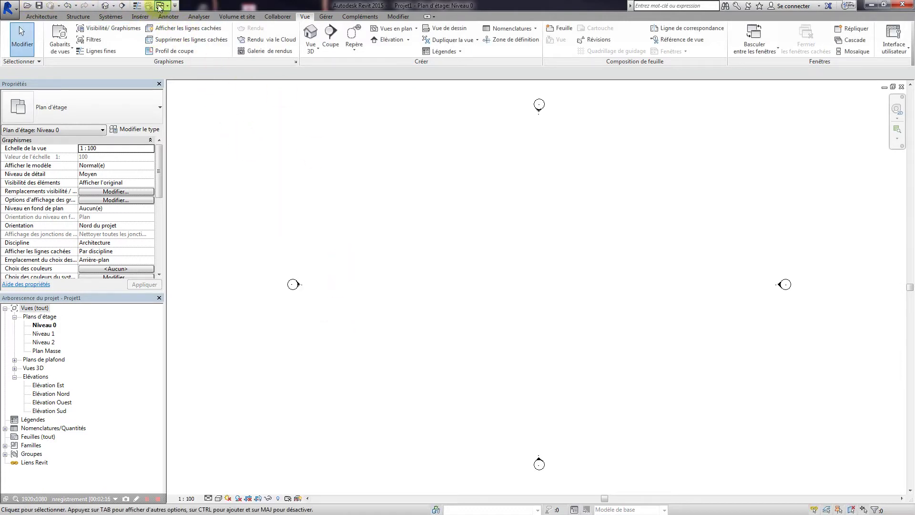
pyautogui.click(176, 6)
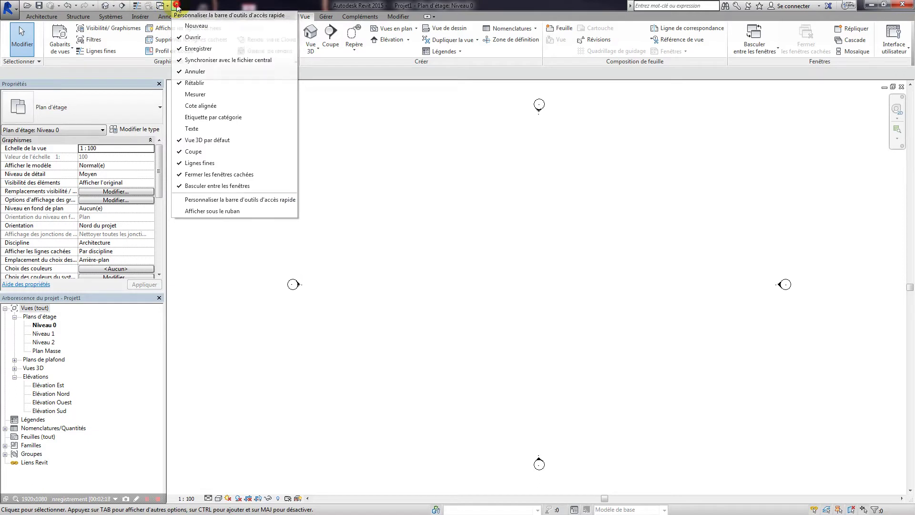
pyautogui.click(176, 6)
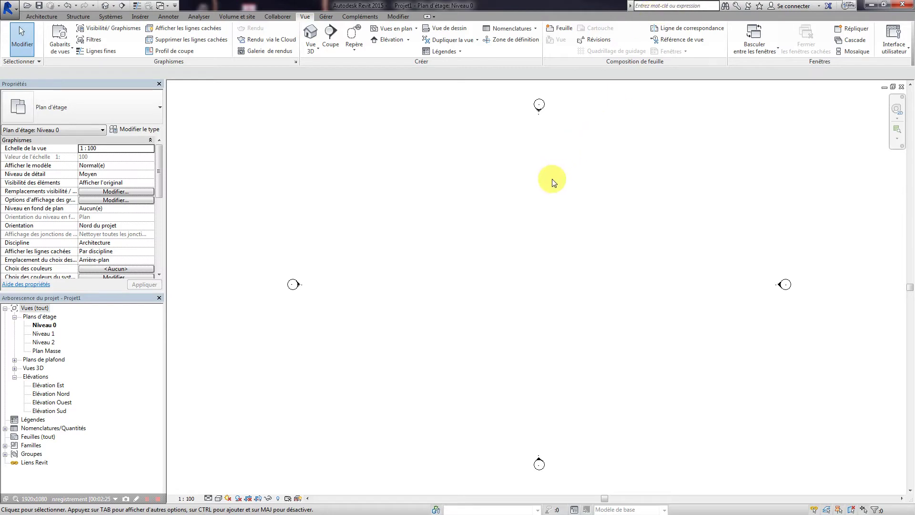
pyautogui.click(50, 19)
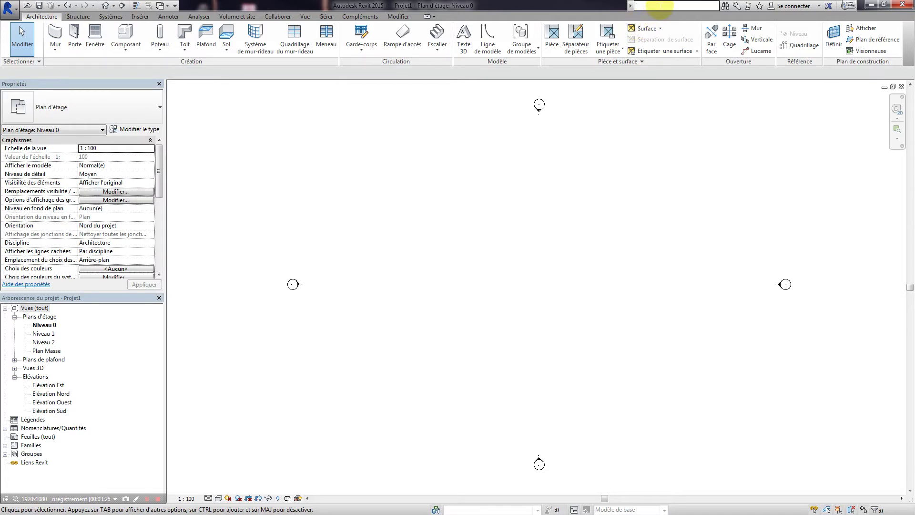
# Search the online help for "mur" and look through the Hauteur/Profondeur des murs article
pyautogui.write('maurt')
pyautogui.press('Return')
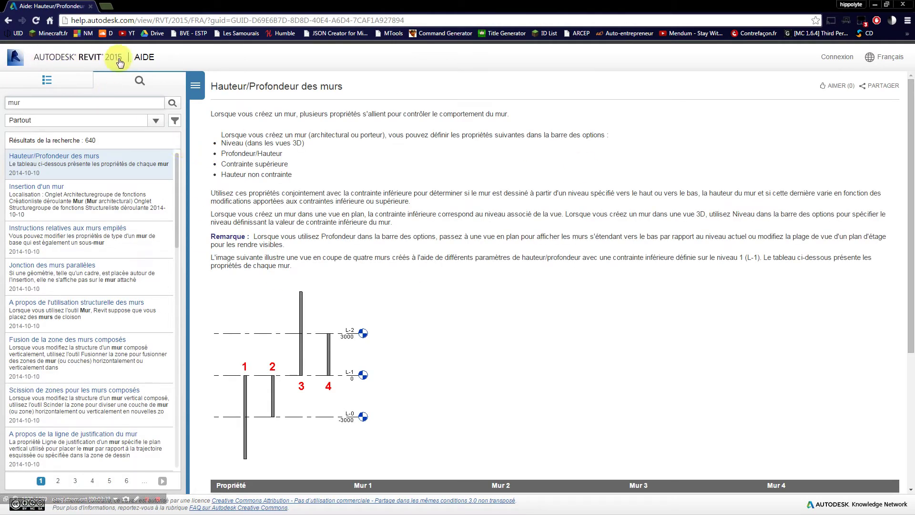
pyautogui.scroll(-4, 512, 262)
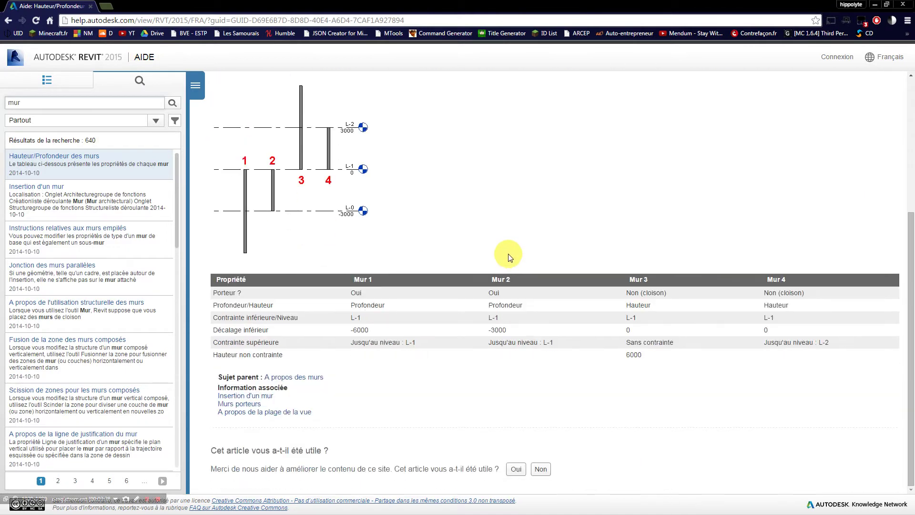
pyautogui.scroll(4, 279, 250)
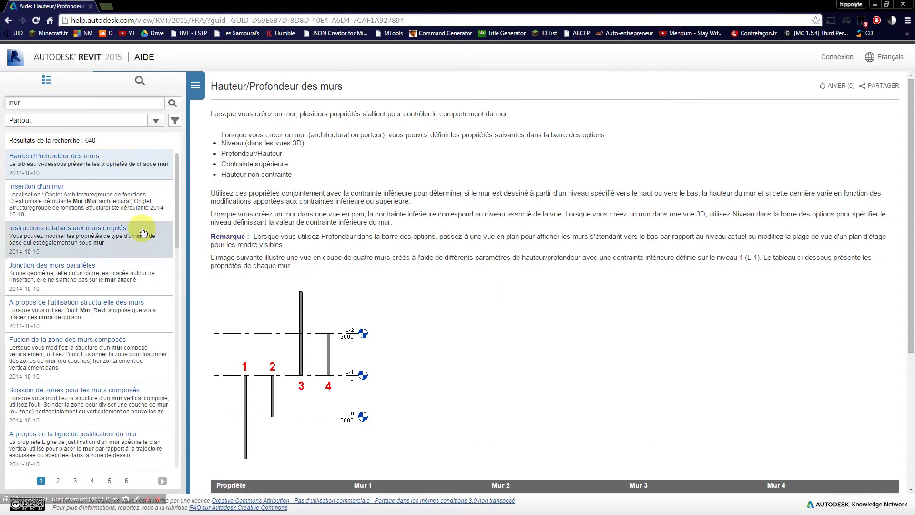
# Examine the help search's scope and filter options, then close the help browser and return to Revit
pyautogui.moveTo(177, 182); pyautogui.dragTo(173, 164)
pyautogui.click(154, 122)
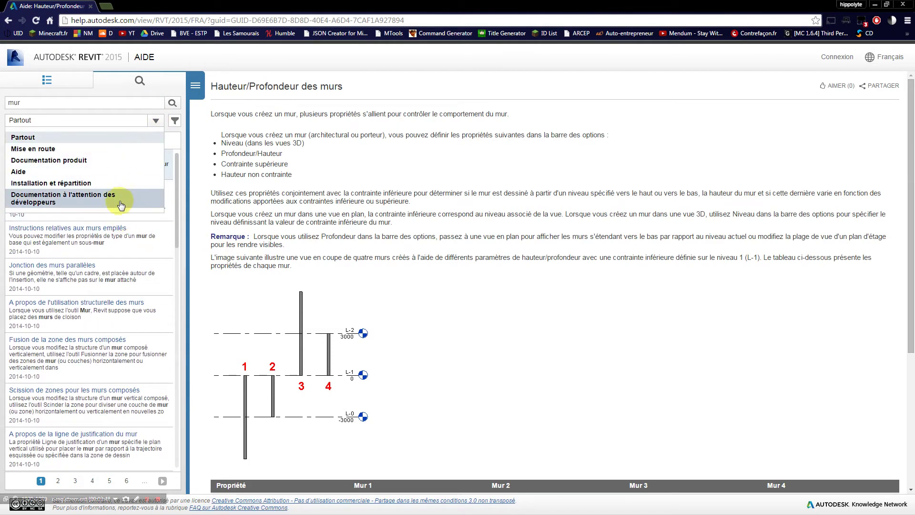
pyautogui.click(148, 120)
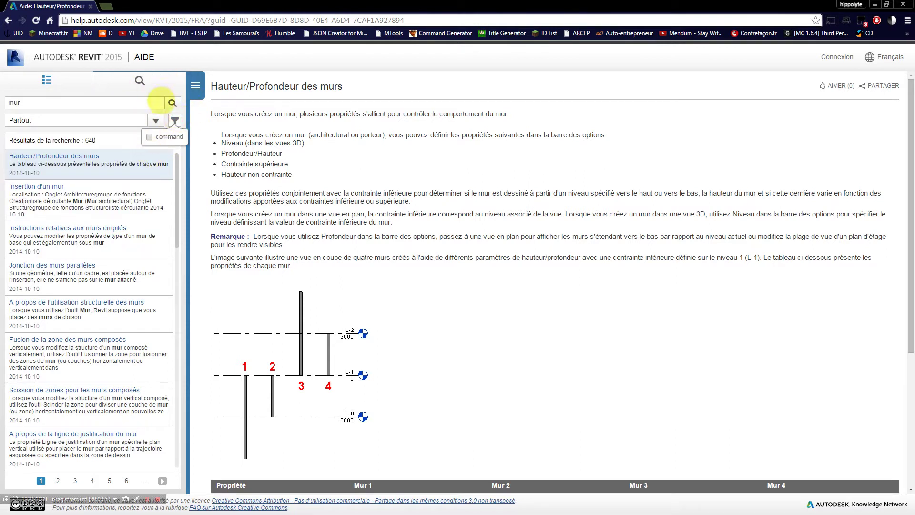
pyautogui.click(8, 21)
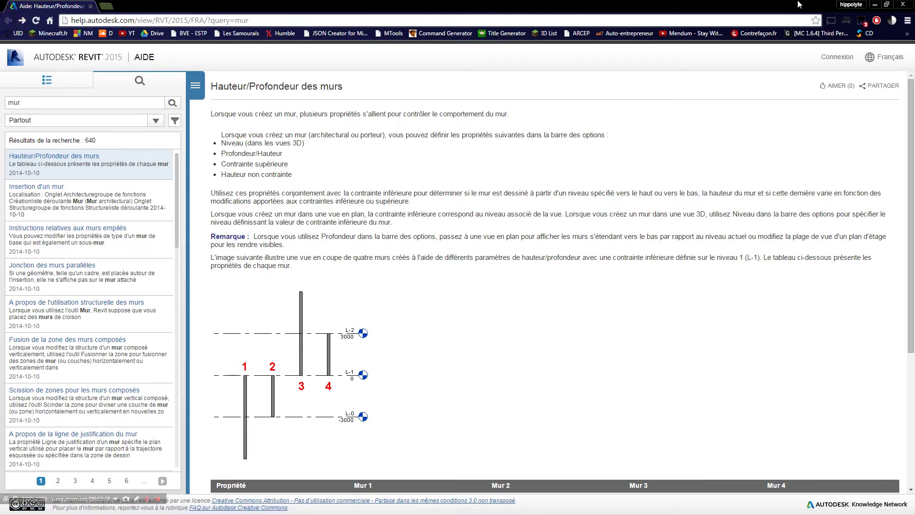
pyautogui.click(907, 5)
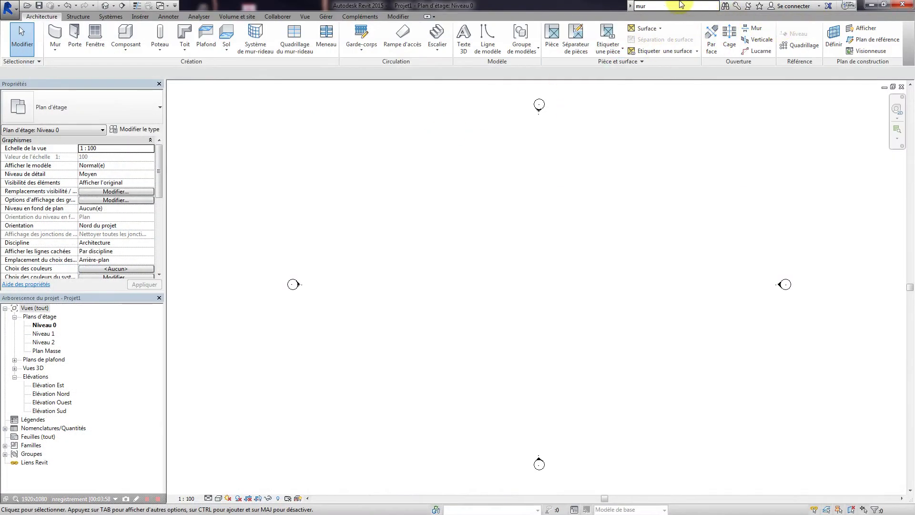
# Clear the help search term, then collapse and re-expand the search field twice
pyautogui.click(662, 6)
pyautogui.click(630, 5)
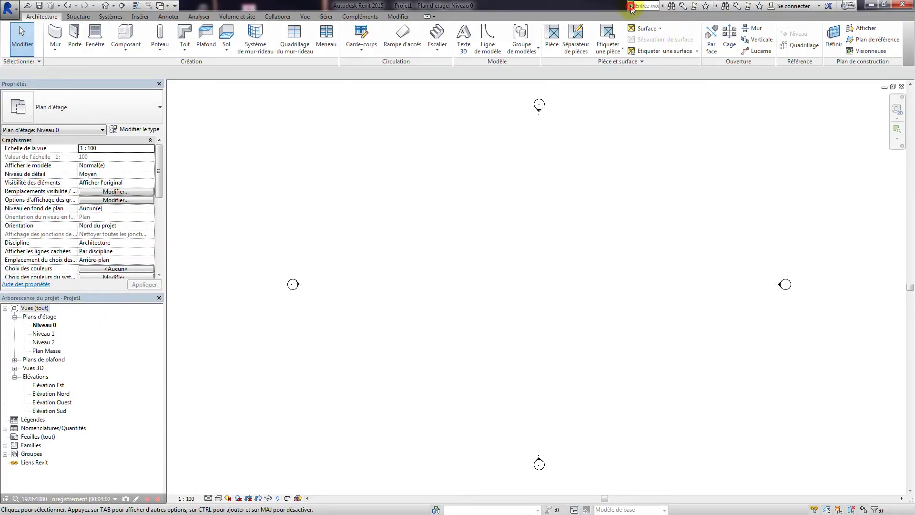
pyautogui.click(716, 7)
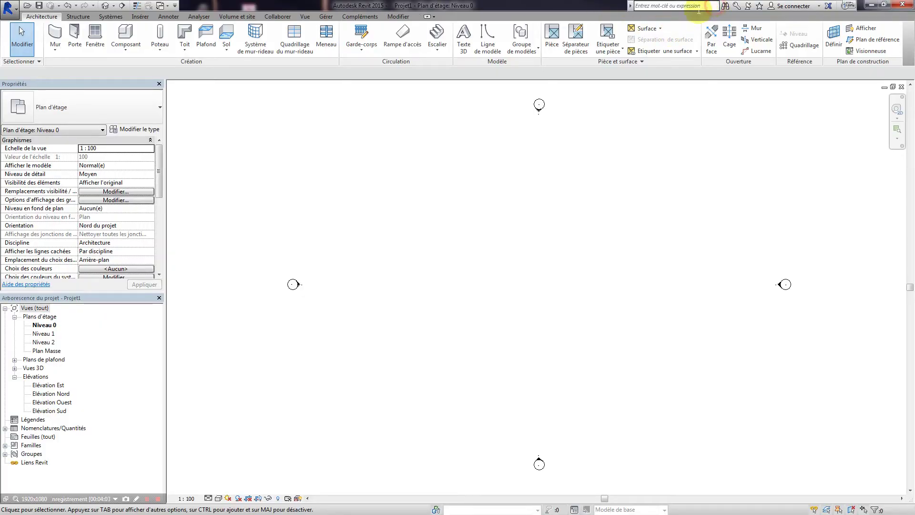
pyautogui.click(628, 6)
pyautogui.click(717, 6)
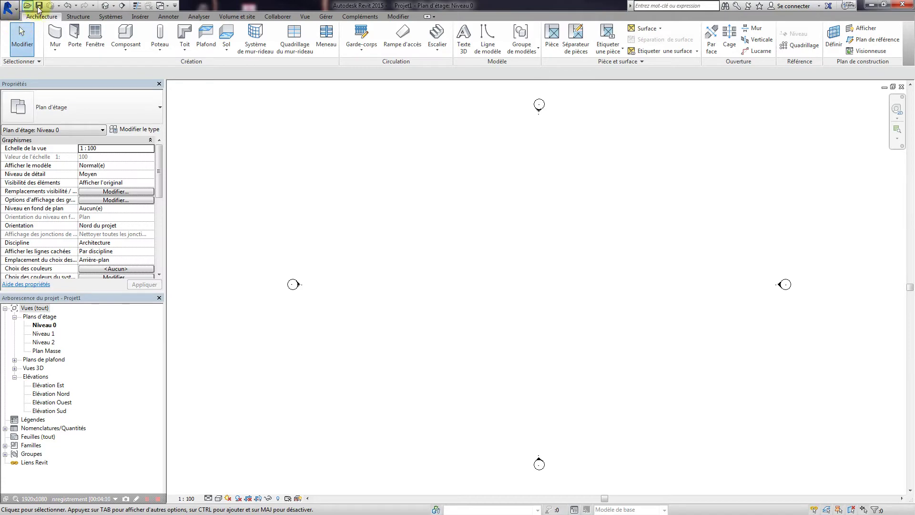
# Open the Revit options and examine the available save reminder intervals in the general properties
pyautogui.click(10, 9)
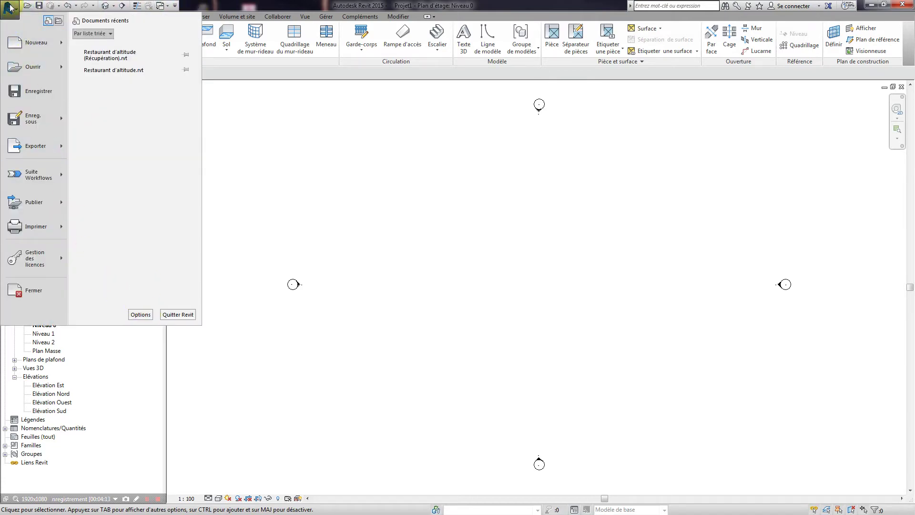
pyautogui.click(146, 314)
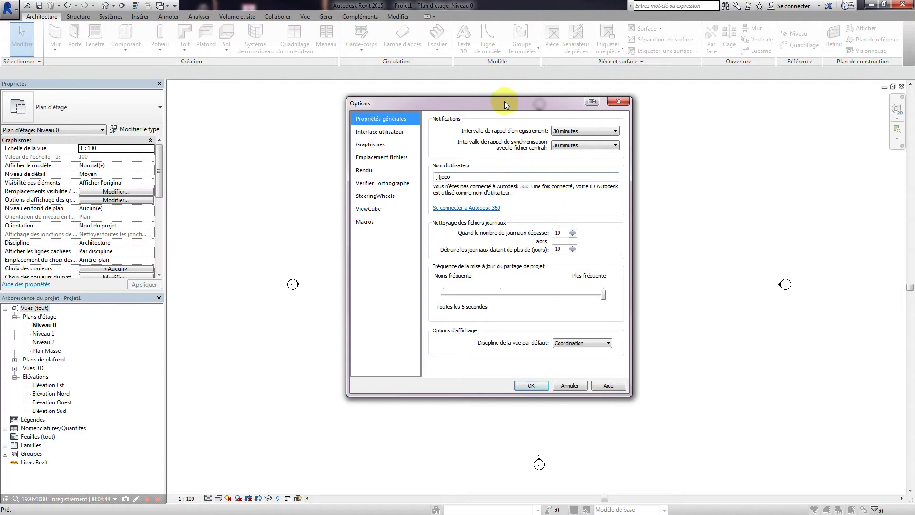
pyautogui.moveTo(504, 101); pyautogui.dragTo(538, 139)
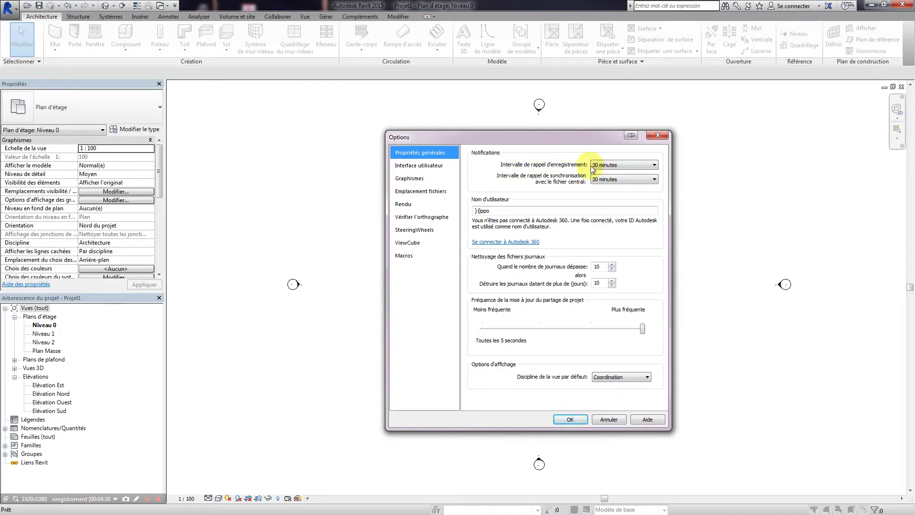
pyautogui.click(625, 165)
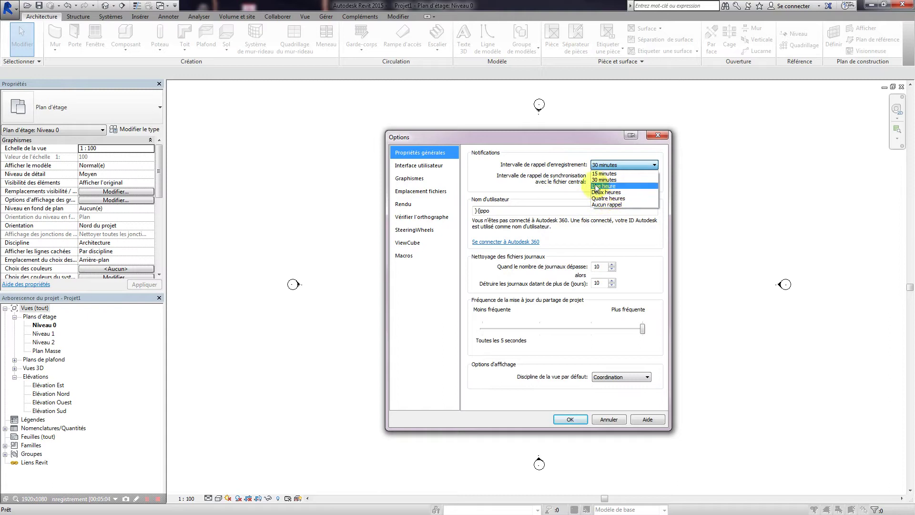
pyautogui.click(536, 149)
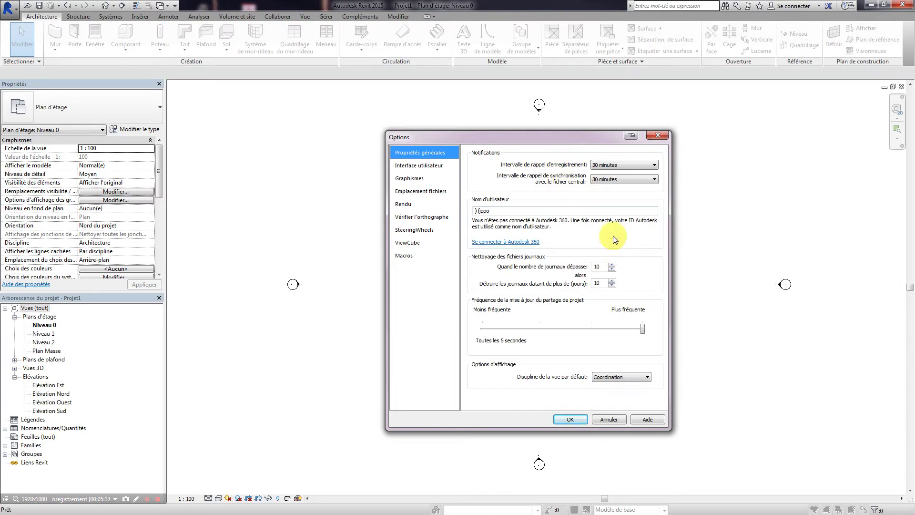
# In the user interface options, switch the active theme to Sombre and restore it to Clair
pyautogui.click(439, 167)
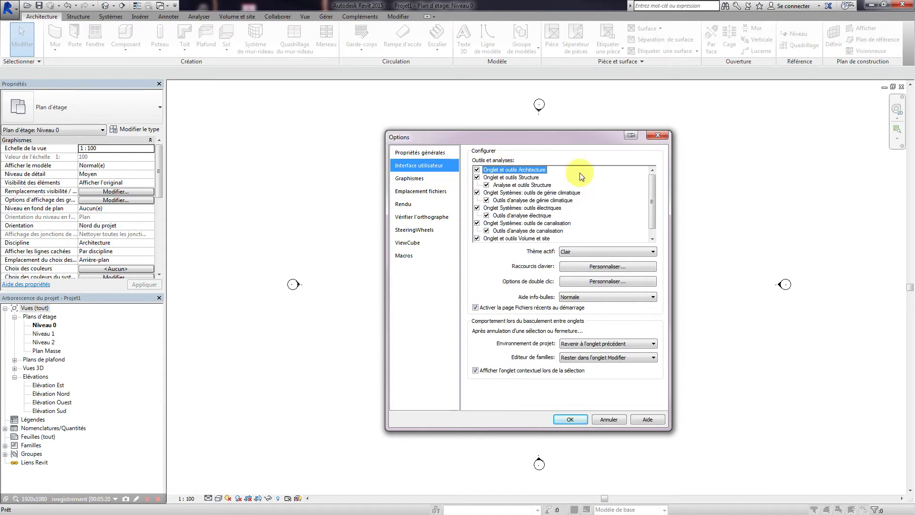
pyautogui.click(600, 251)
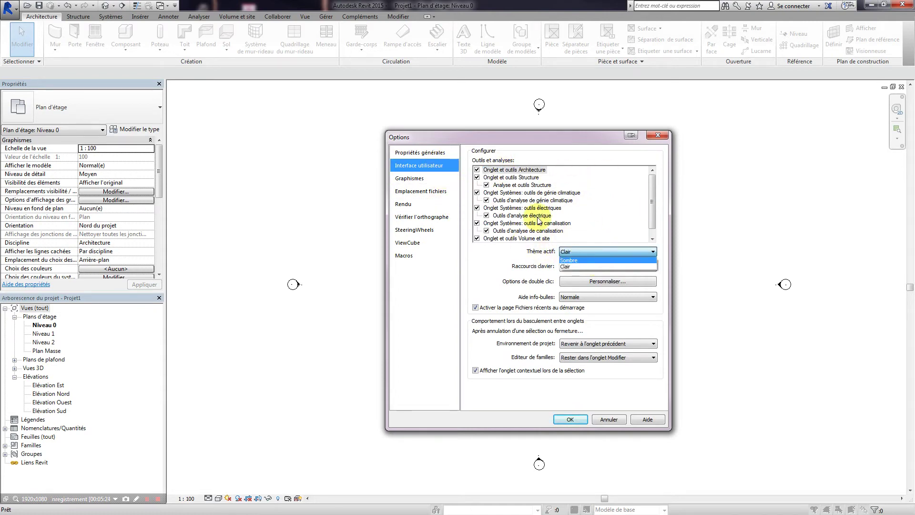
pyautogui.click(486, 265)
pyautogui.click(579, 251)
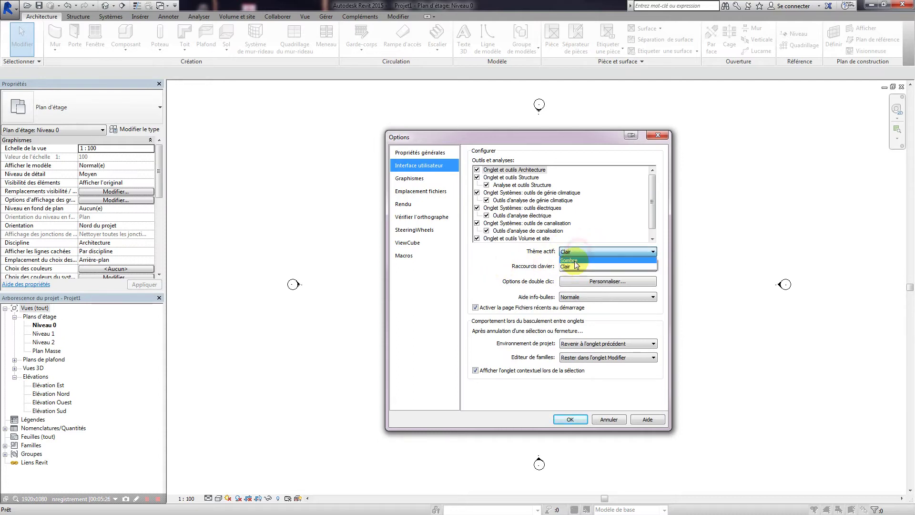
pyautogui.click(574, 260)
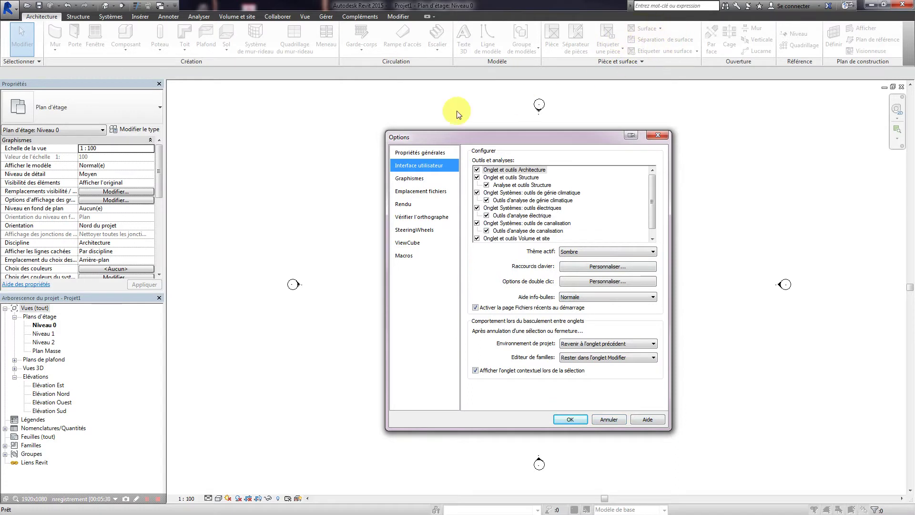
pyautogui.click(598, 252)
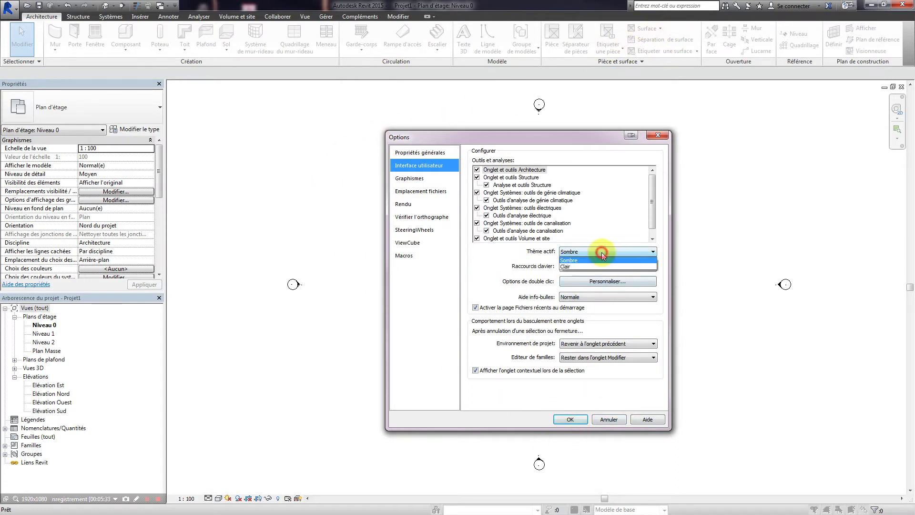
pyautogui.click(590, 267)
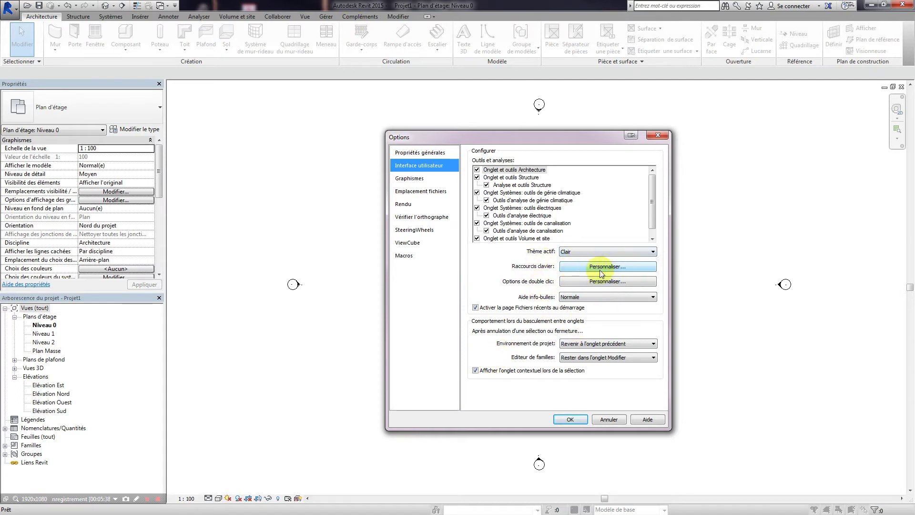
# Examine the tooltip assistance choices and look through the list of available tools and analyses in the user interface options
pyautogui.click(593, 297)
pyautogui.click(593, 297)
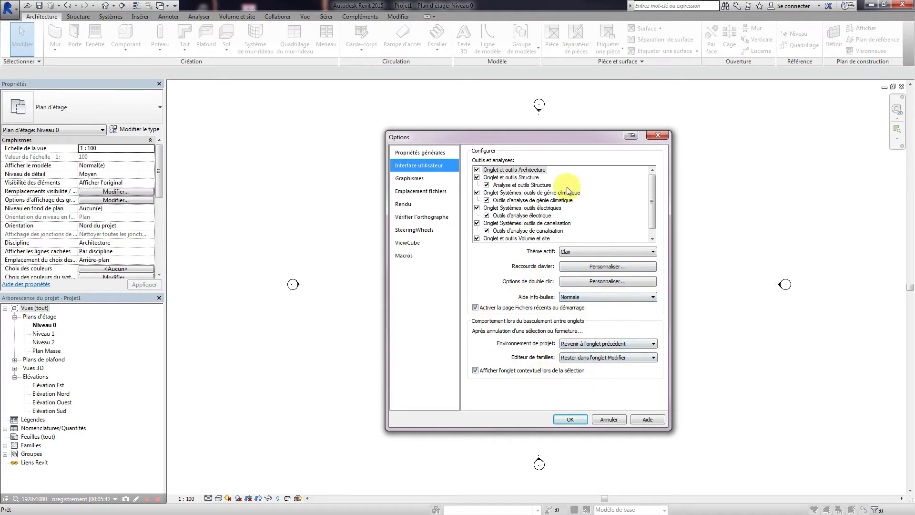
pyautogui.moveTo(652, 179)
pyautogui.mouseDown()
pyautogui.moveTo(651, 203)
pyautogui.moveTo(653, 193)
pyautogui.mouseUp()
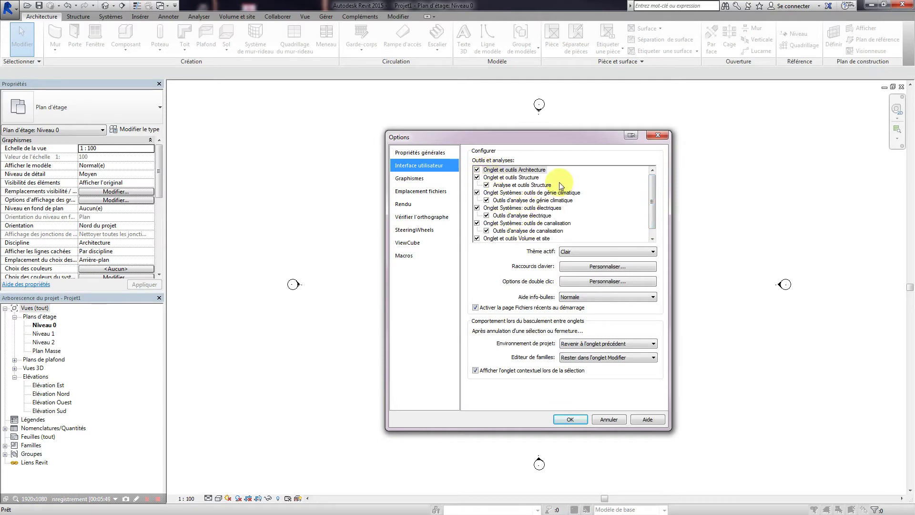
pyautogui.moveTo(656, 187); pyautogui.dragTo(655, 194)
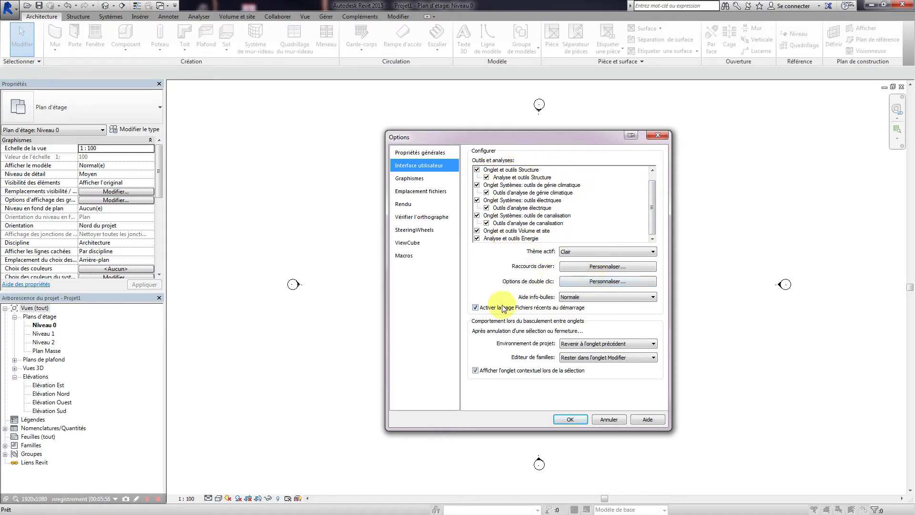
# Open the graphics options and read the video card warning about hardware acceleration
pyautogui.click(409, 178)
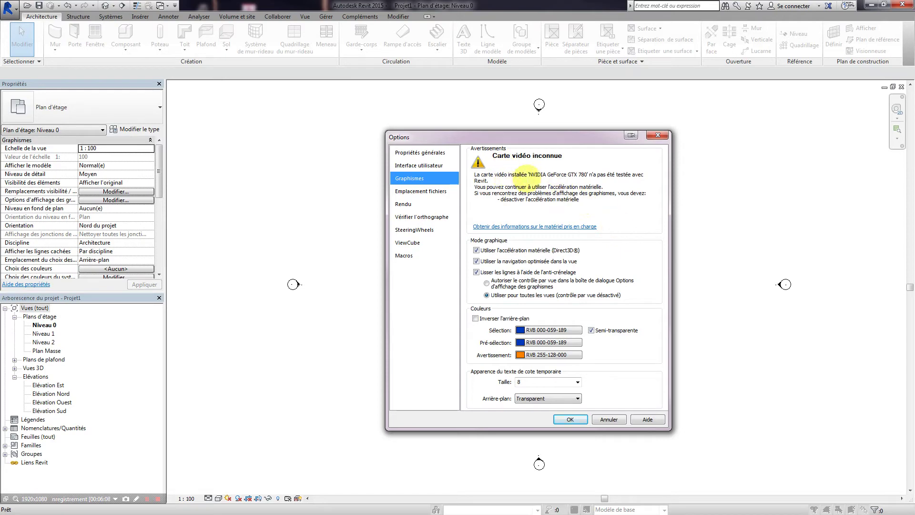
pyautogui.moveTo(523, 174); pyautogui.dragTo(576, 175)
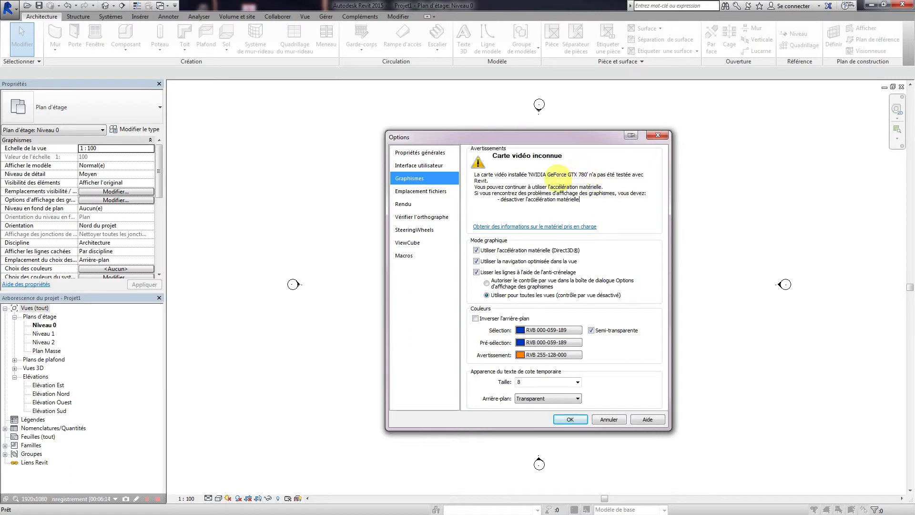
pyautogui.moveTo(527, 176); pyautogui.dragTo(612, 204)
pyautogui.click(611, 208)
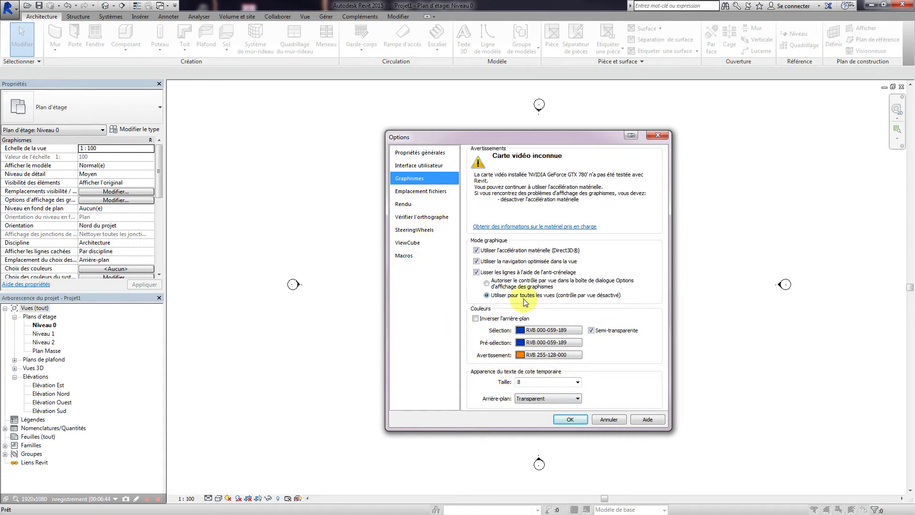
# Look through the file location, rendering and spell-check pages of the options
pyautogui.click(419, 192)
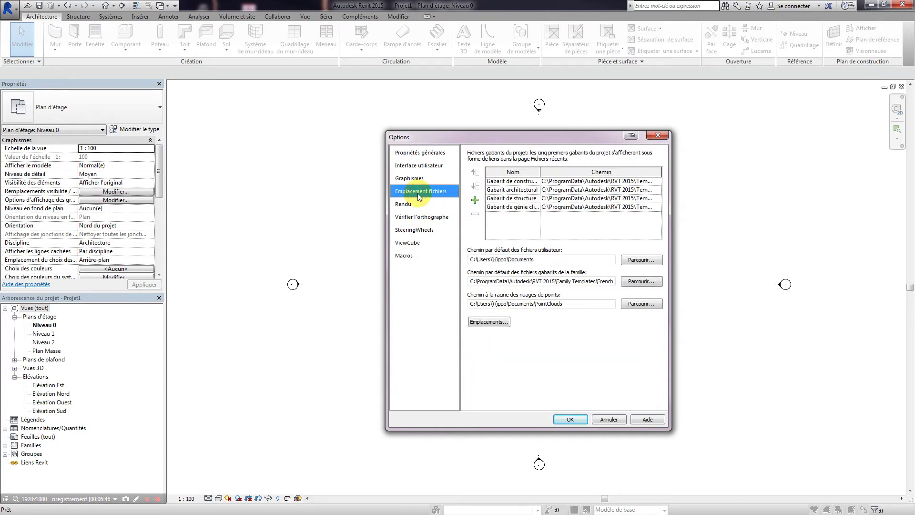
pyautogui.click(409, 204)
pyautogui.click(416, 217)
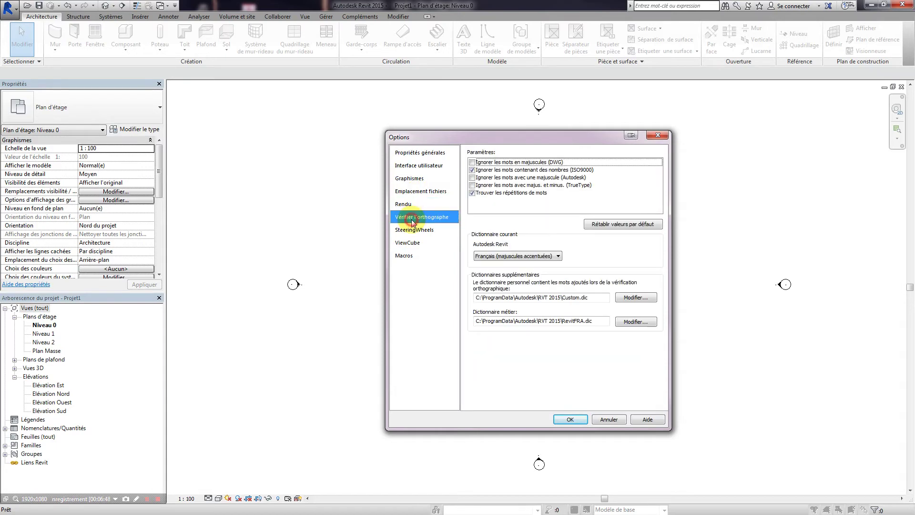
# Return to the file locations, view the library locations and close them, and inspect the project template paths
pyautogui.click(419, 194)
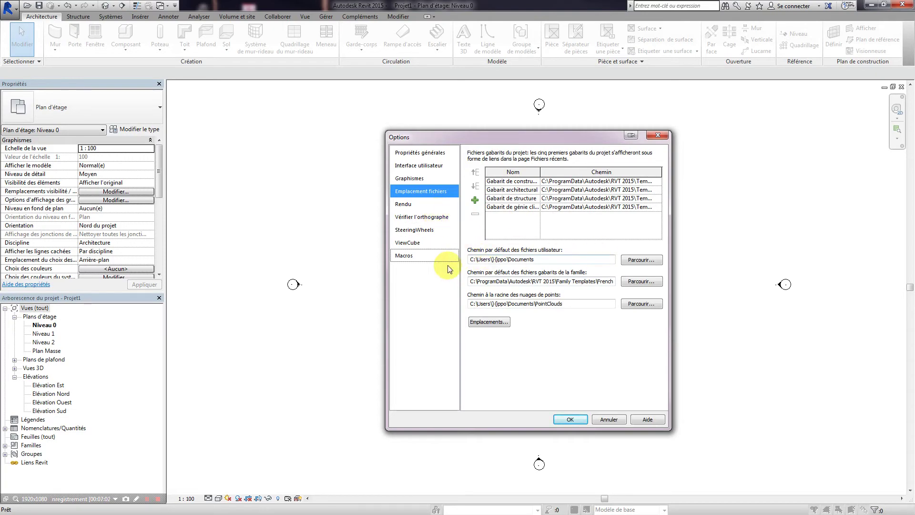
pyautogui.click(489, 322)
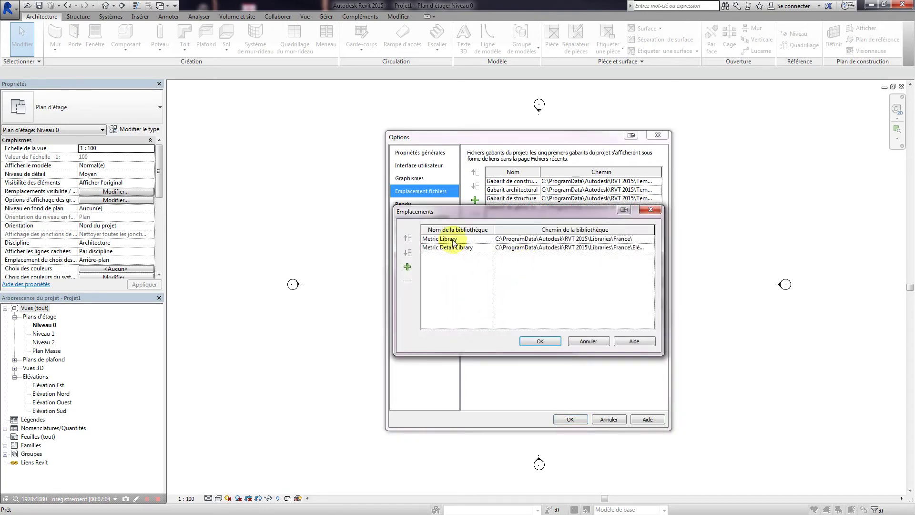
pyautogui.click(650, 210)
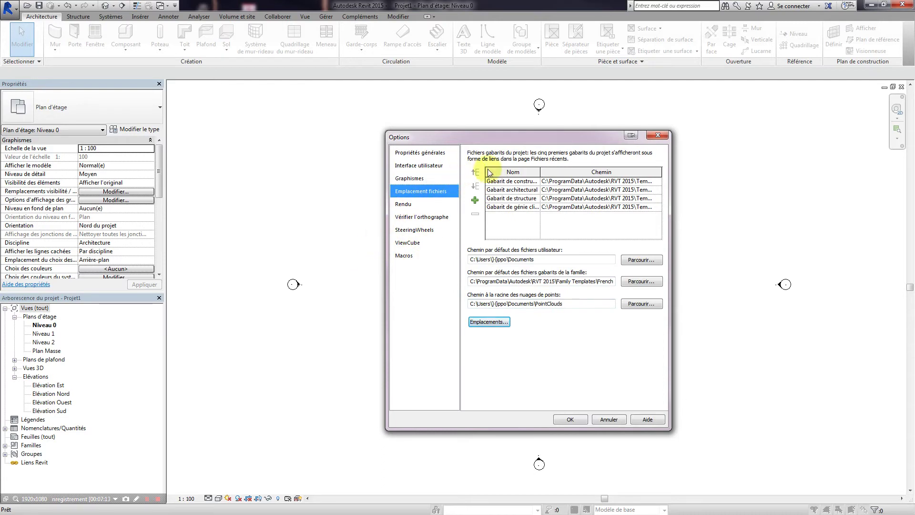
pyautogui.click(566, 180)
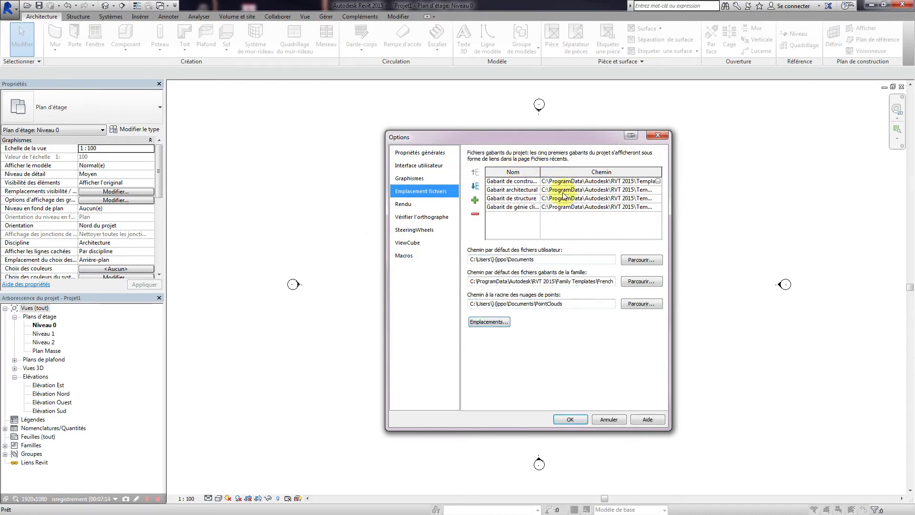
pyautogui.click(560, 198)
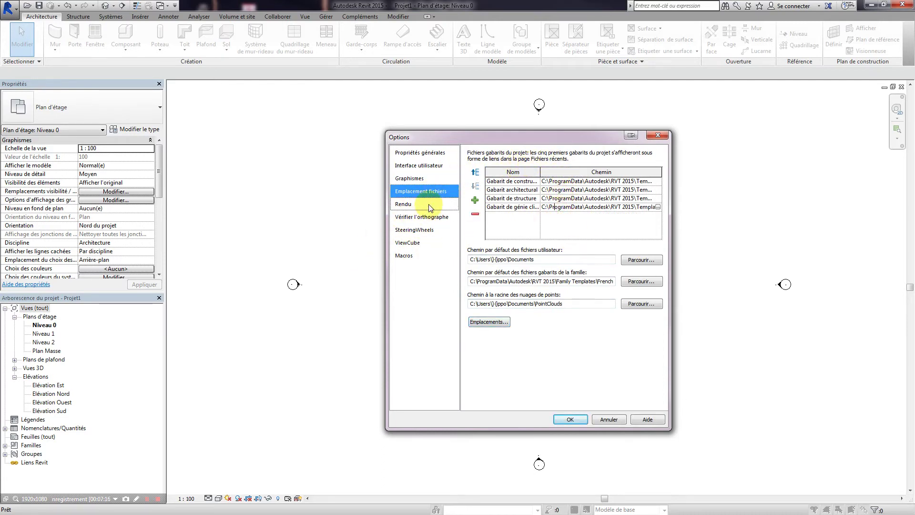
# Review the Metric Library and Metric Detail Library entries in the library locations twice, cancelling without changes each time
pyautogui.click(503, 322)
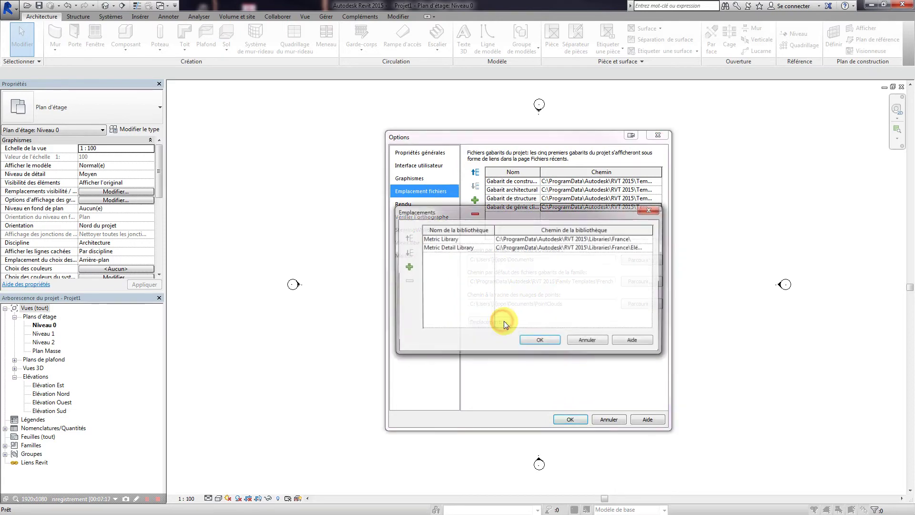
pyautogui.click(449, 239)
pyautogui.click(448, 239)
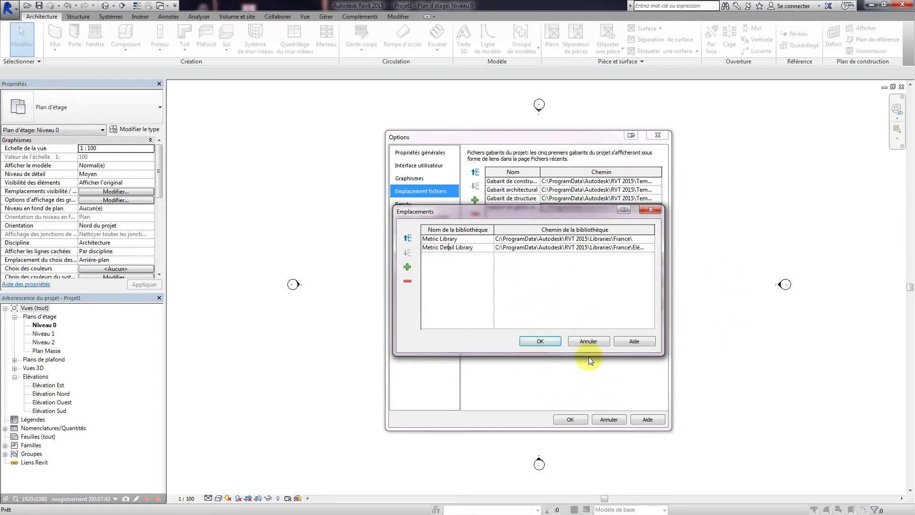
pyautogui.click(588, 342)
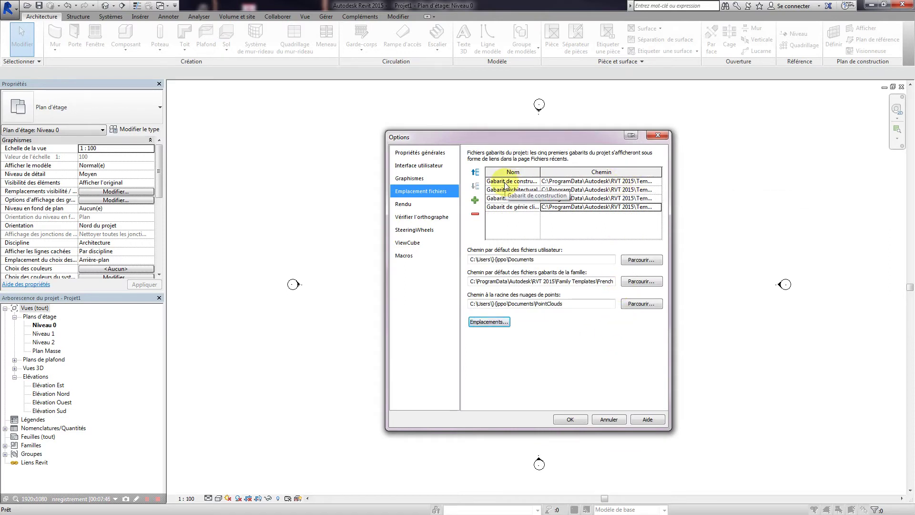
pyautogui.click(489, 321)
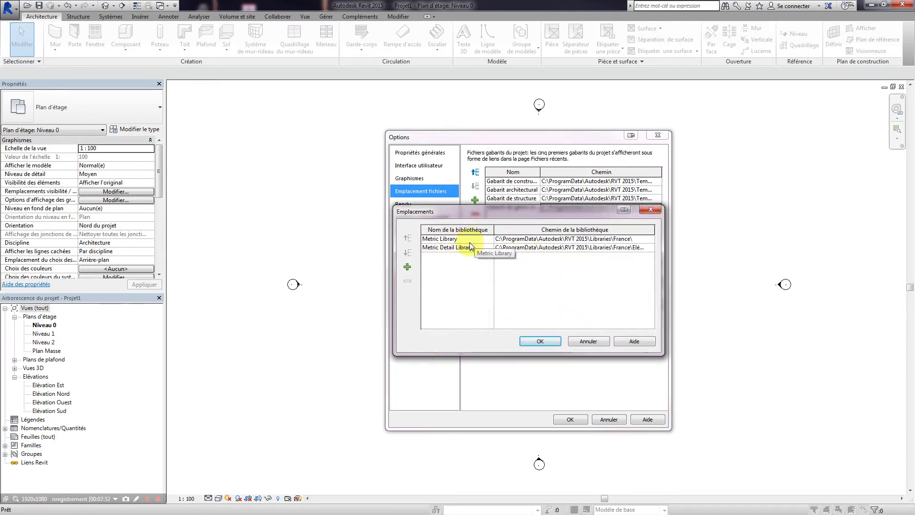
pyautogui.click(590, 340)
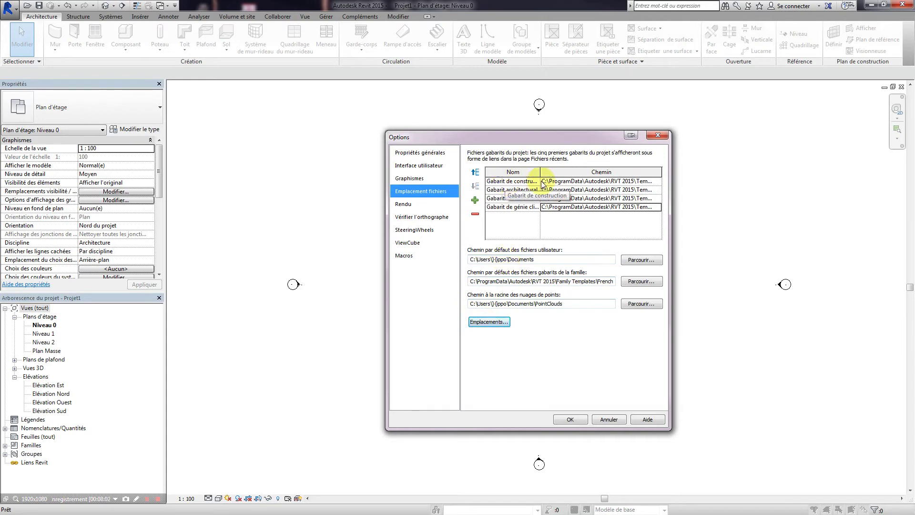
# Start adding a project template, browse to the France folder under RVT 2015 Templates to examine its template files, and cancel
pyautogui.click(475, 201)
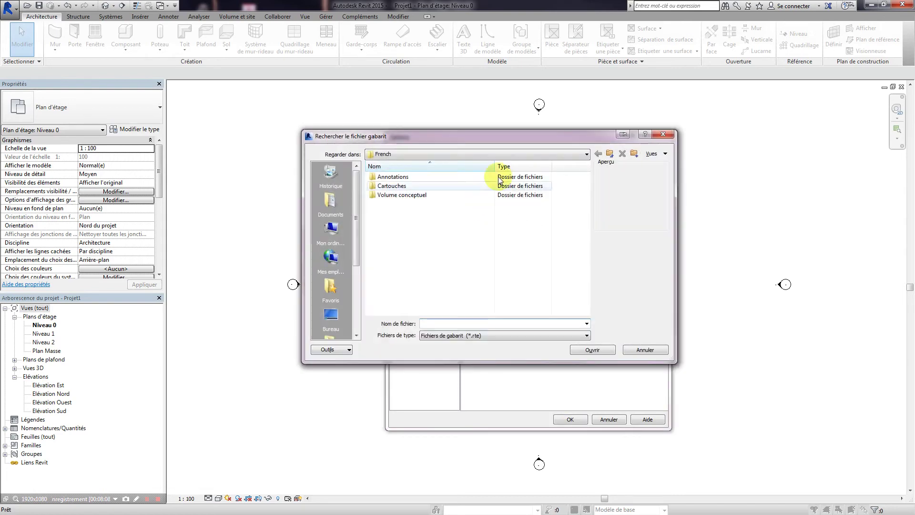
pyautogui.moveTo(559, 136); pyautogui.dragTo(609, 238)
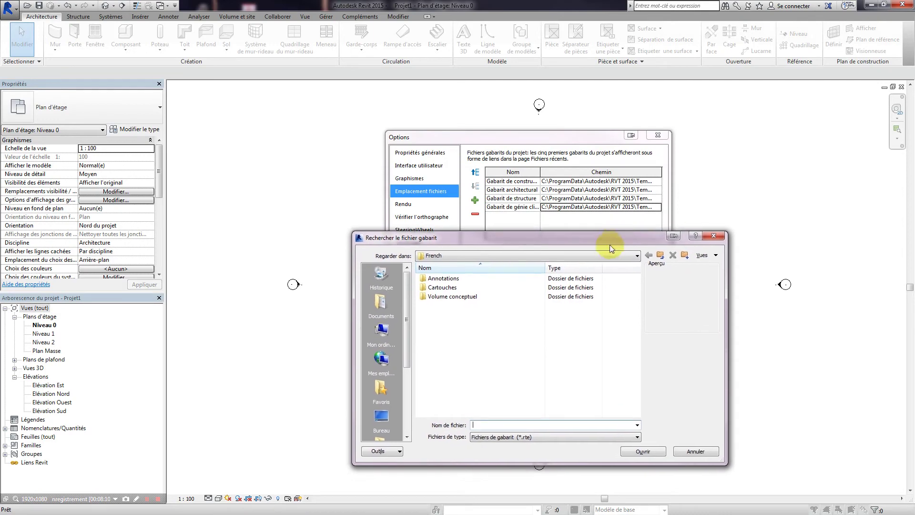
pyautogui.click(598, 255)
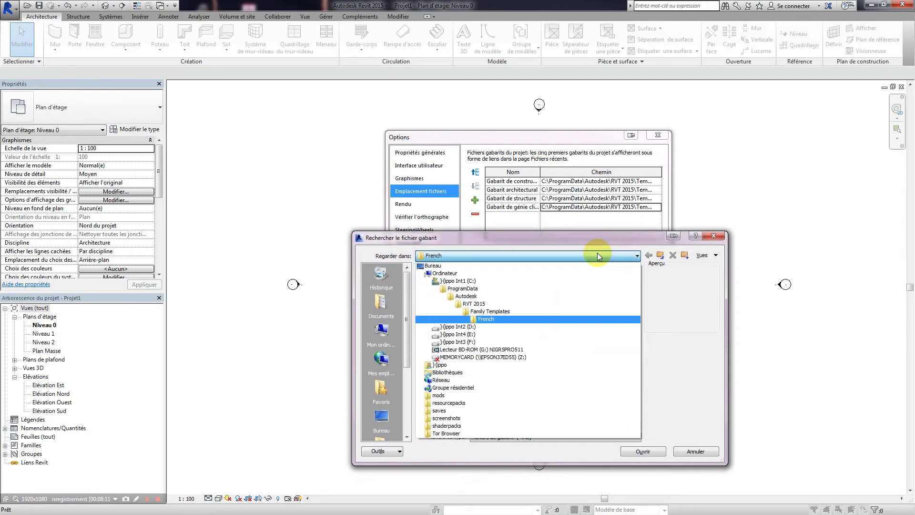
pyautogui.click(555, 311)
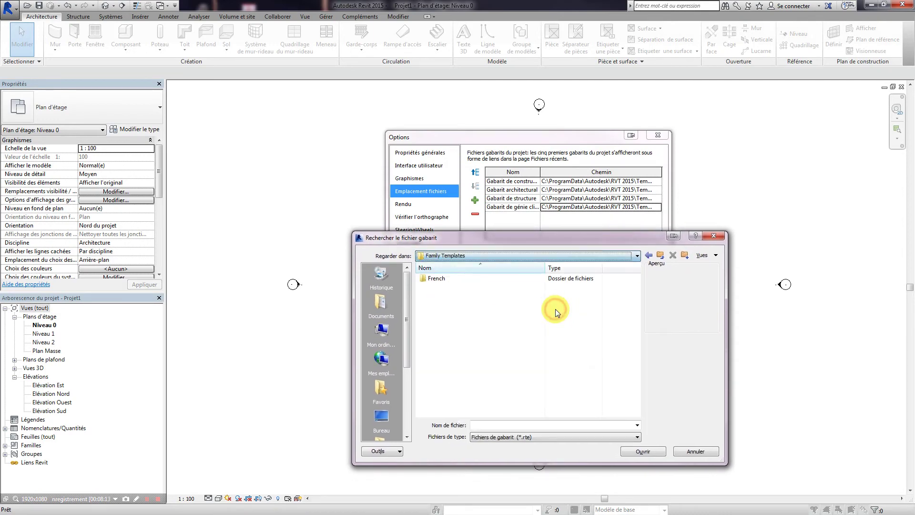
pyautogui.click(575, 256)
pyautogui.click(525, 303)
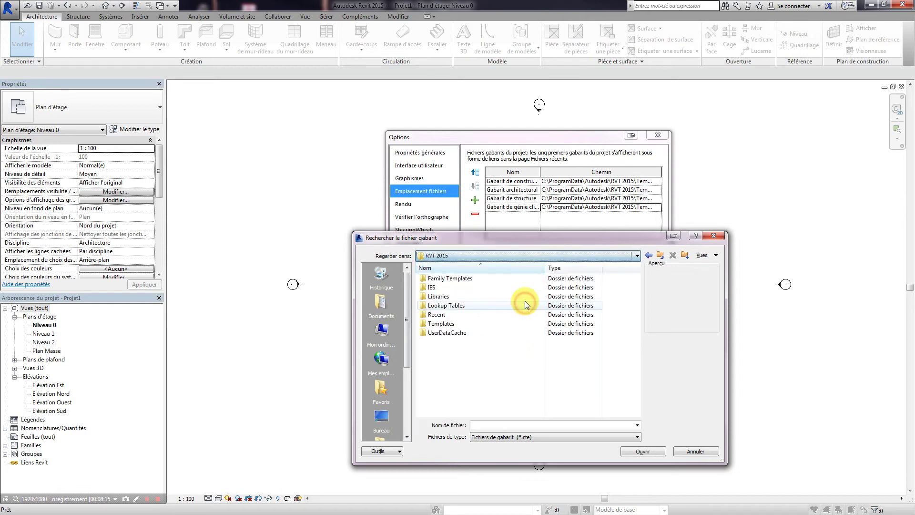
pyautogui.doubleClick(497, 325)
pyautogui.doubleClick(431, 279)
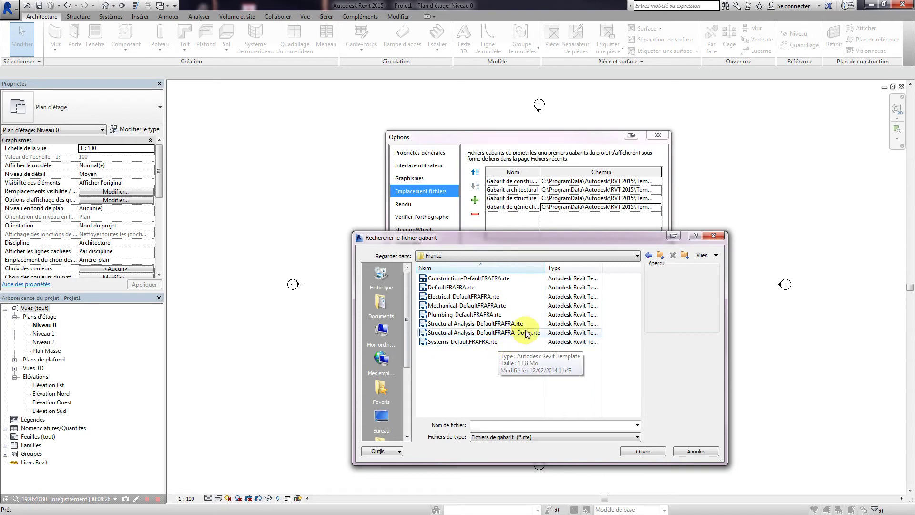
pyautogui.moveTo(544, 267); pyautogui.dragTo(577, 267)
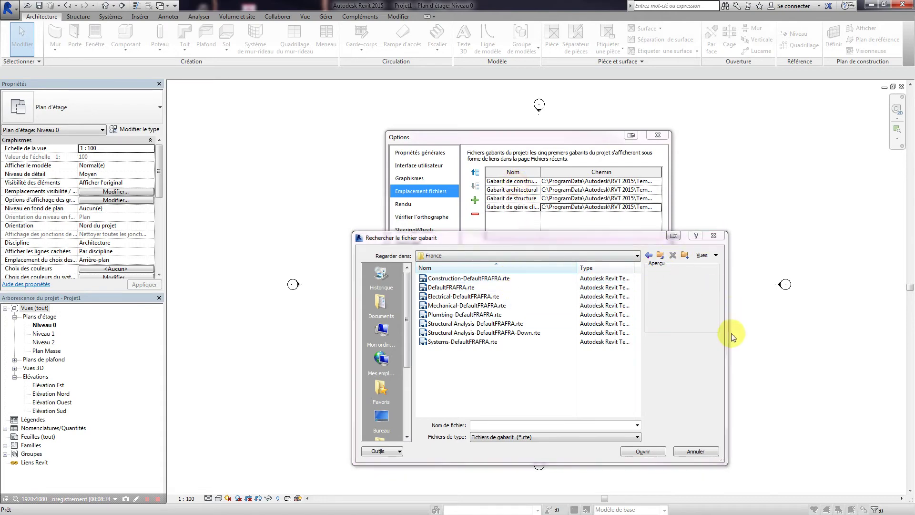
pyautogui.click(701, 452)
# Inspect the names and paths of the construction and architectural templates in the project template list
pyautogui.click(501, 181)
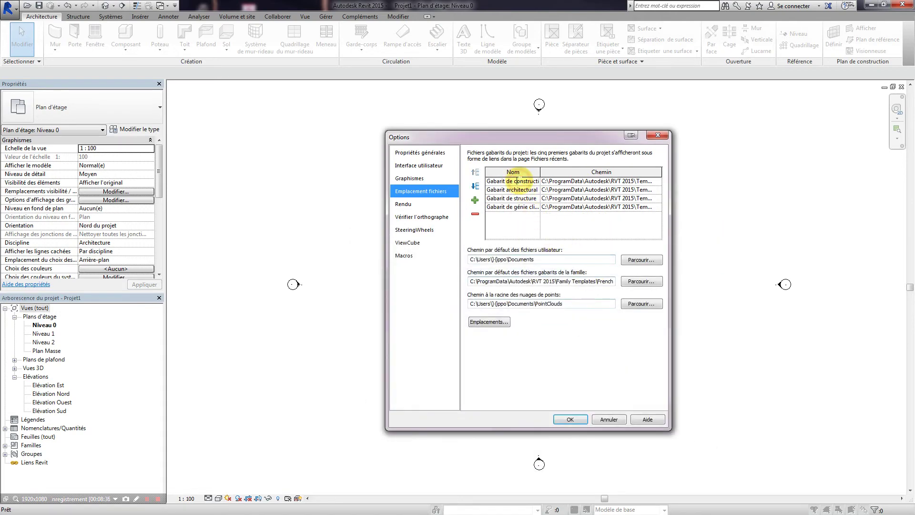
pyautogui.click(489, 180)
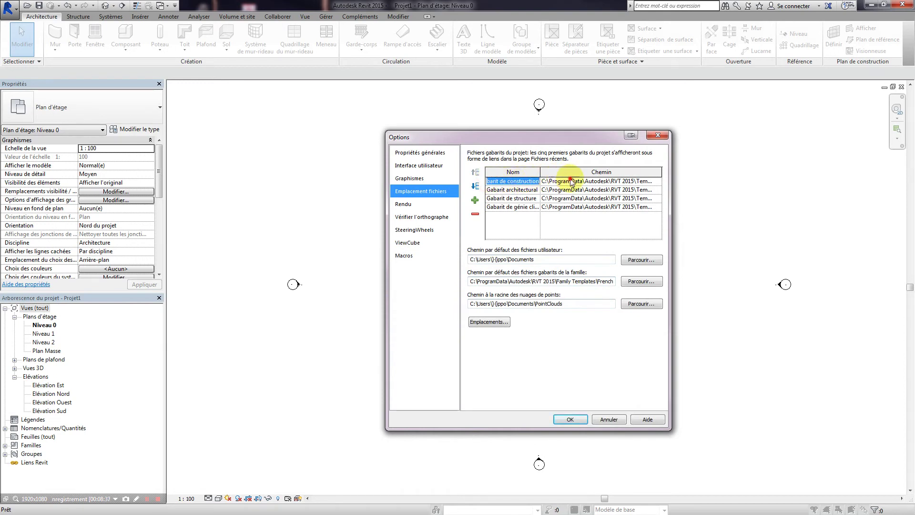
pyautogui.click(629, 189)
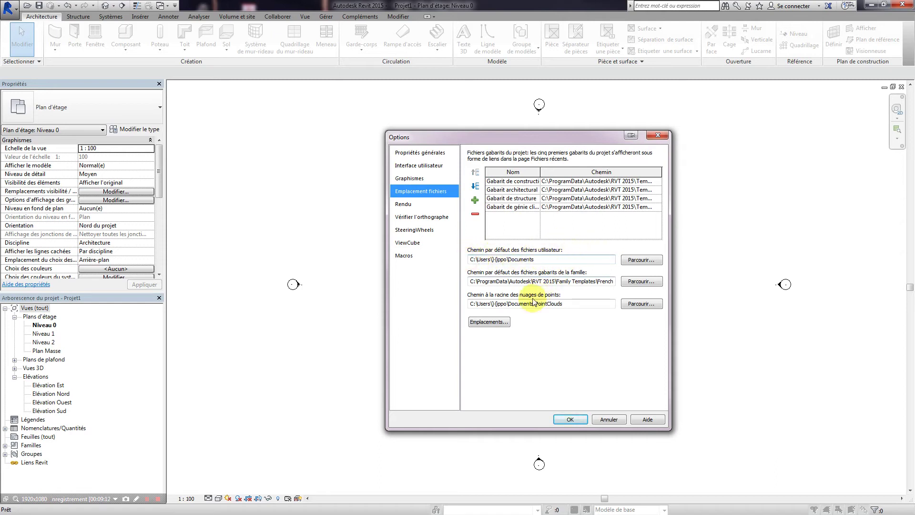
# Browse the default family template path twice, examine the French folder and its parent folders, and cancel without changes
pyautogui.click(634, 281)
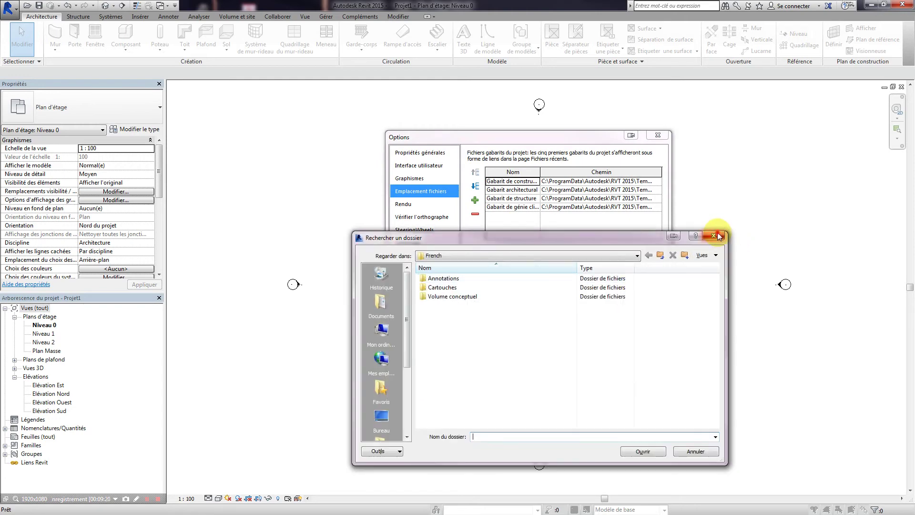
pyautogui.click(700, 230)
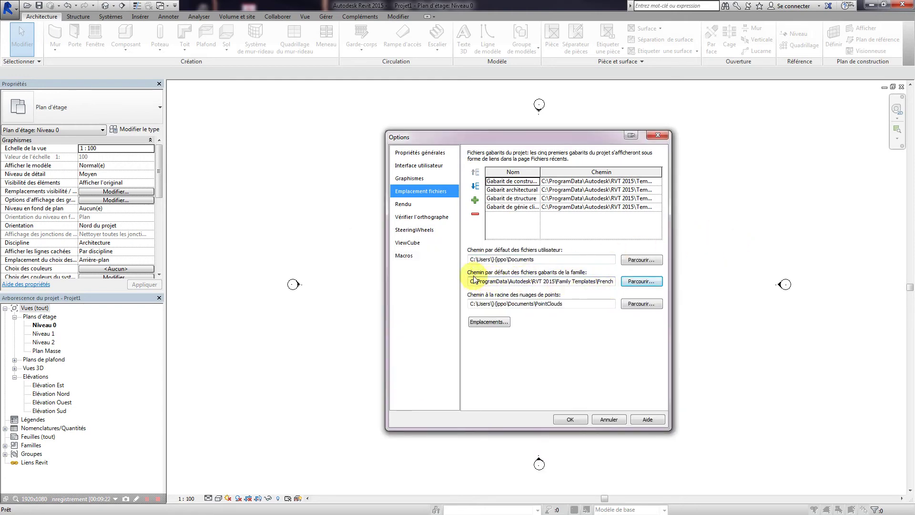
pyautogui.click(647, 280)
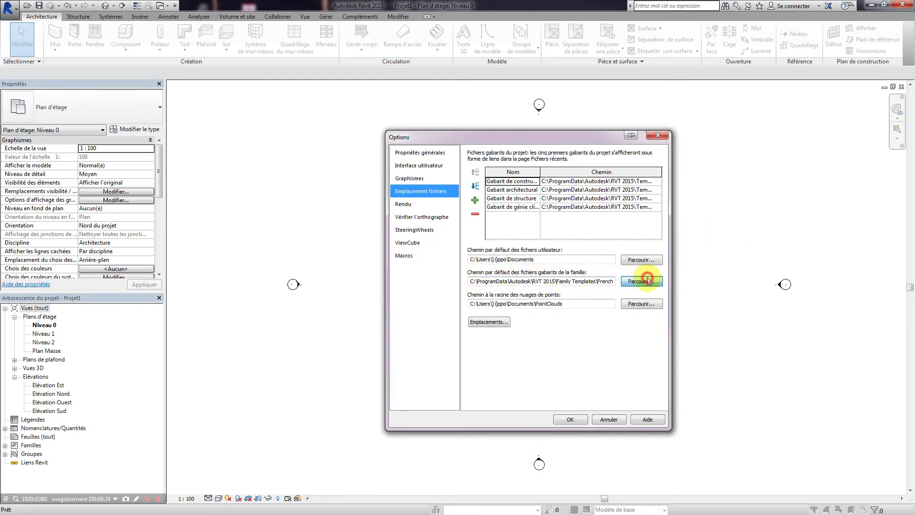
pyautogui.click(475, 256)
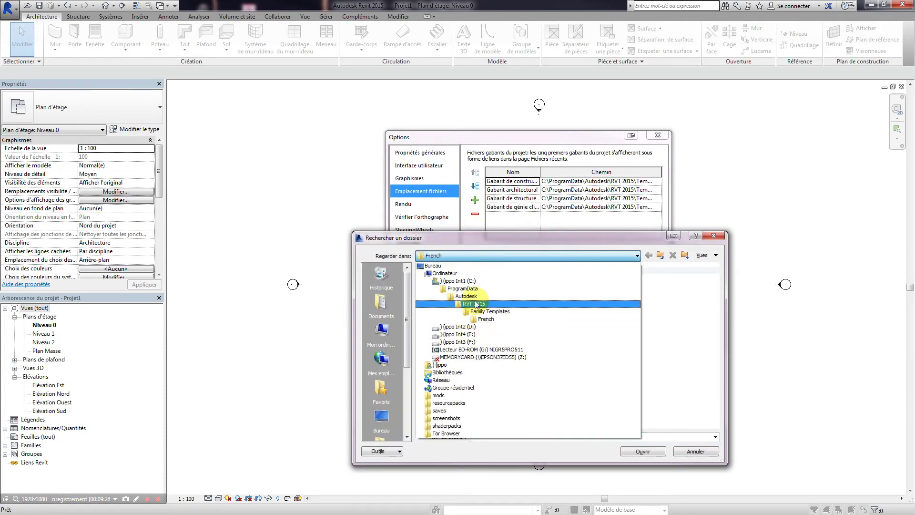
pyautogui.click(512, 319)
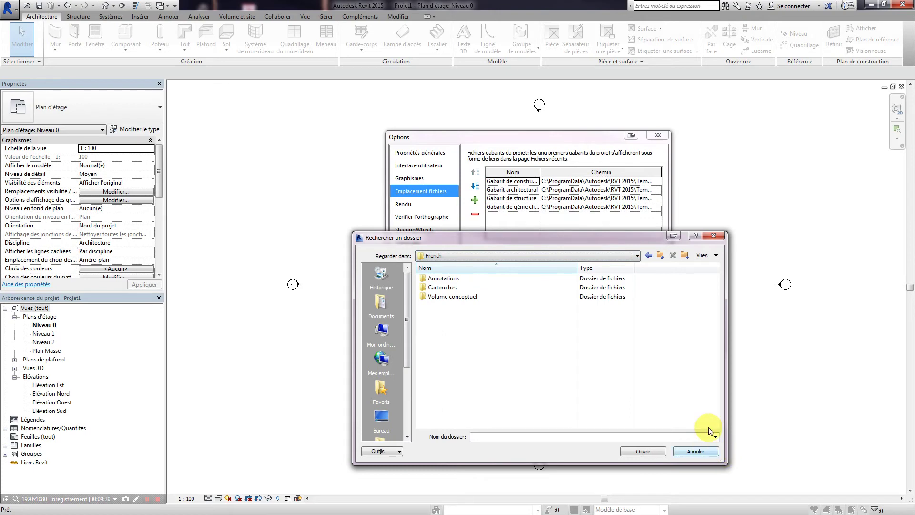
pyautogui.click(695, 451)
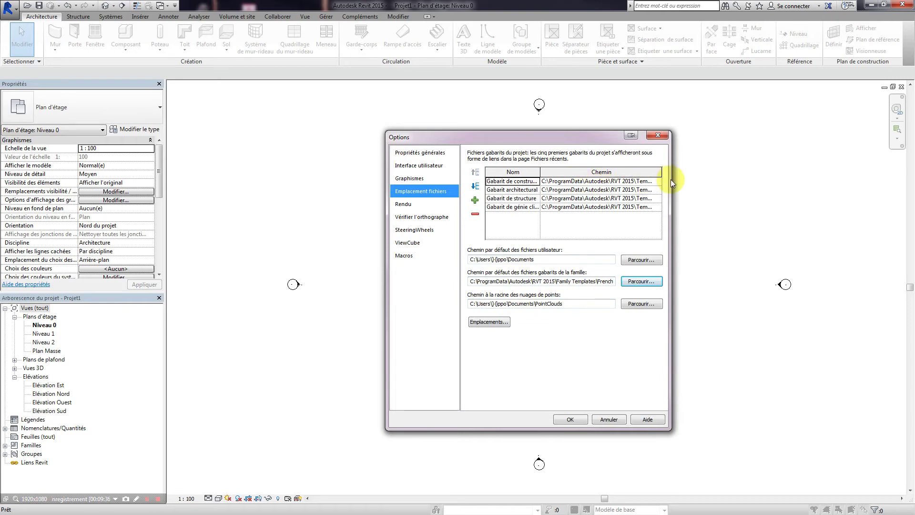
# Browse the construction template's path, examine the France folder's location under RVT 2015 Templates, and cancel
pyautogui.click(641, 181)
pyautogui.click(657, 181)
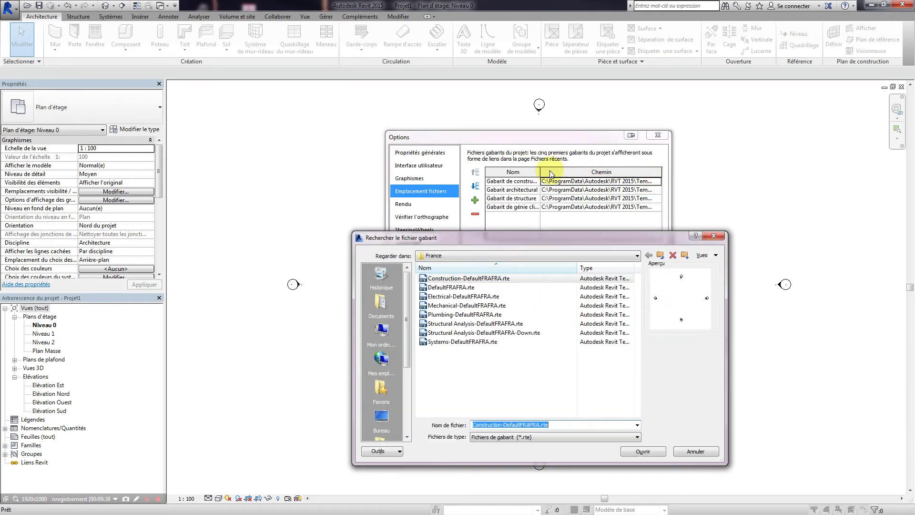
pyautogui.click(477, 255)
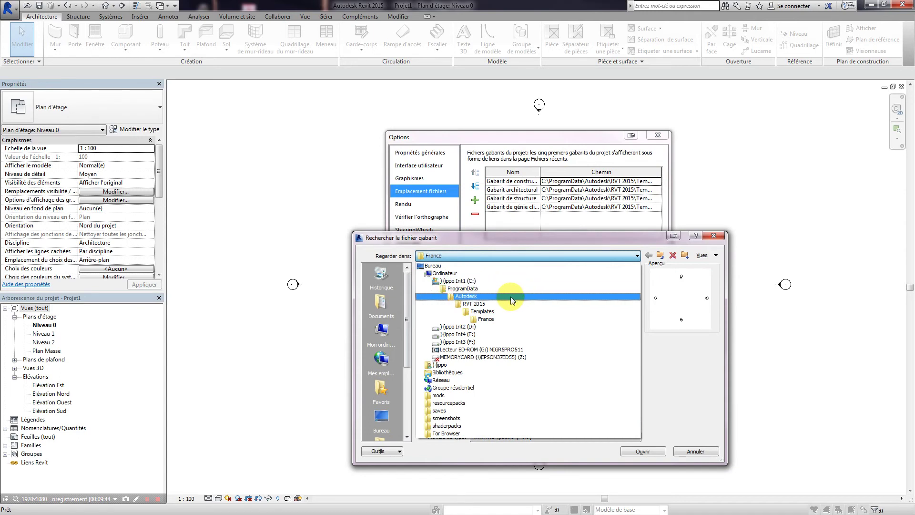
pyautogui.click(527, 315)
pyautogui.click(694, 449)
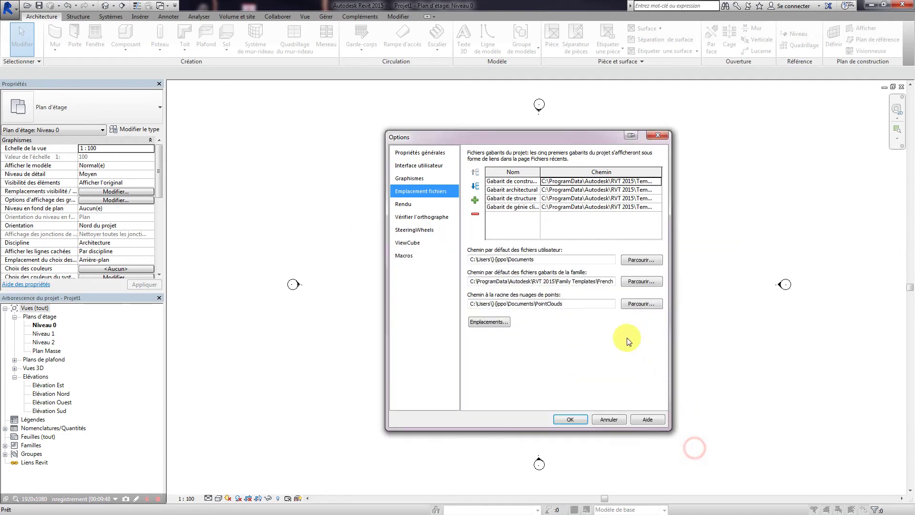
# Open the library locations and view the folders behind Metric Detail Library and Metric Library, closing each without changes
pyautogui.click(508, 322)
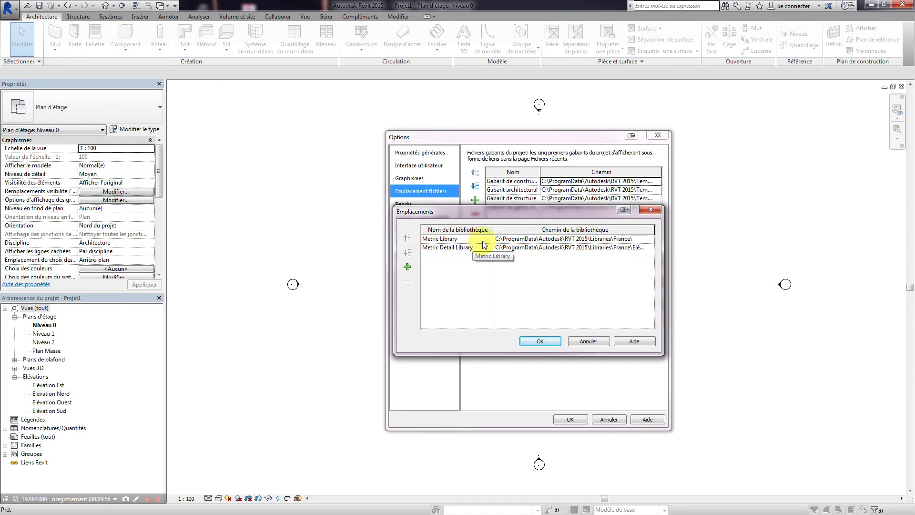
pyautogui.click(651, 247)
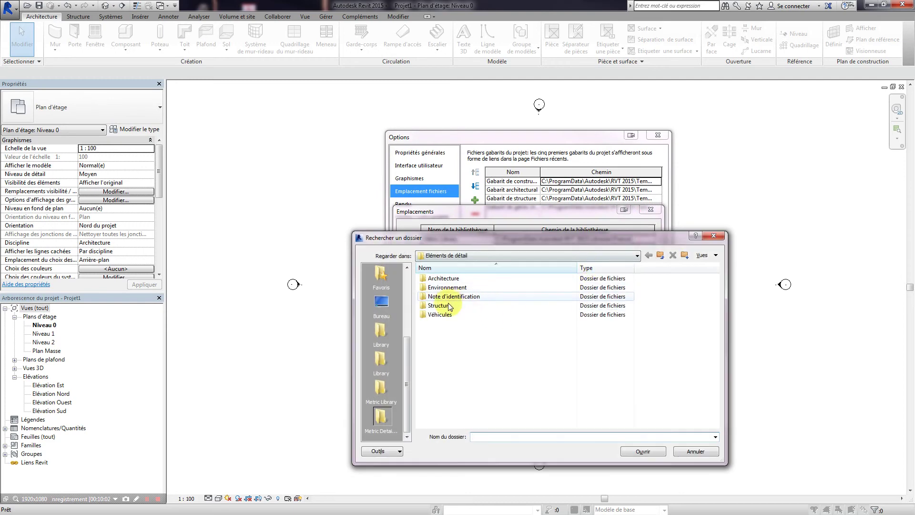
pyautogui.click(717, 236)
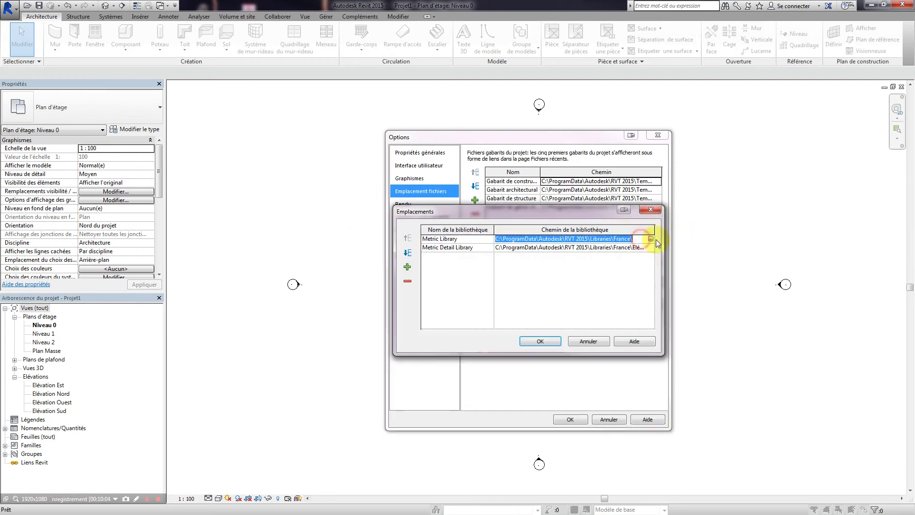
pyautogui.click(652, 238)
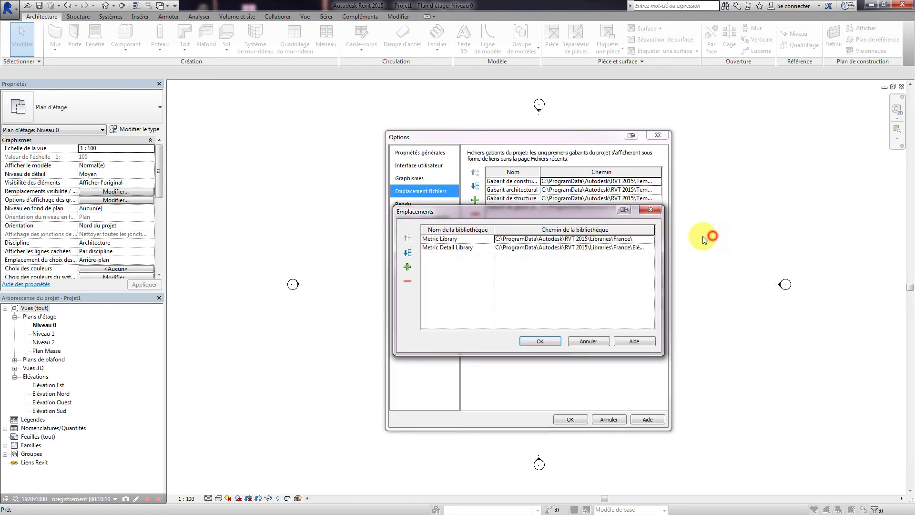
# Browse from the Metric Detail Library folder up to its parent France folder to examine the family folders, and cancel
pyautogui.click(624, 247)
pyautogui.click(651, 248)
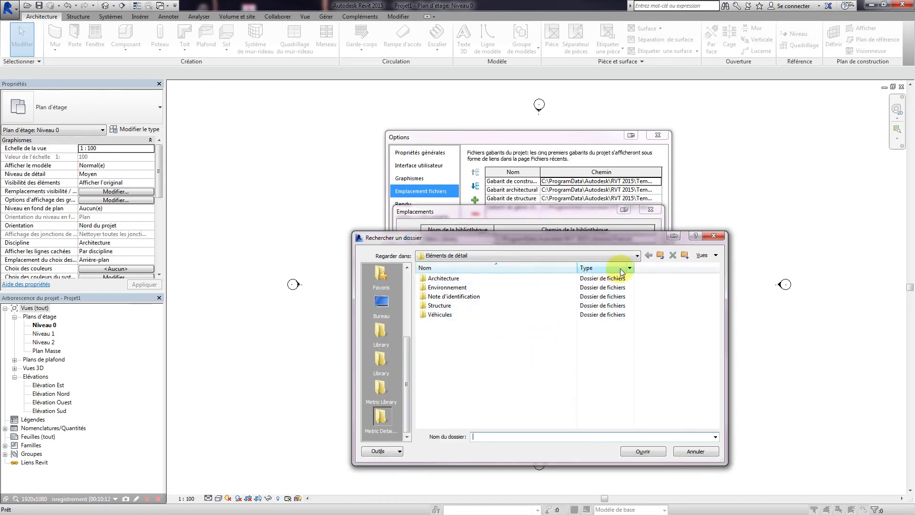
pyautogui.click(636, 255)
pyautogui.click(556, 318)
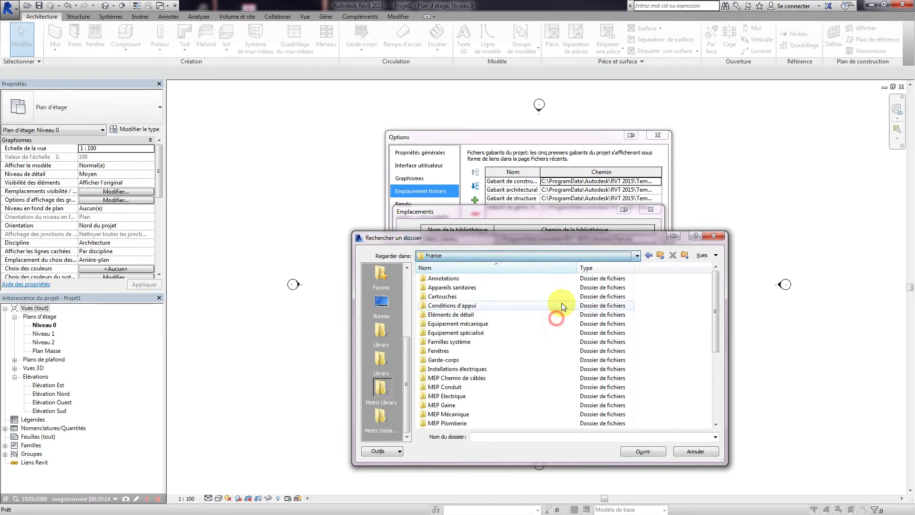
pyautogui.click(714, 236)
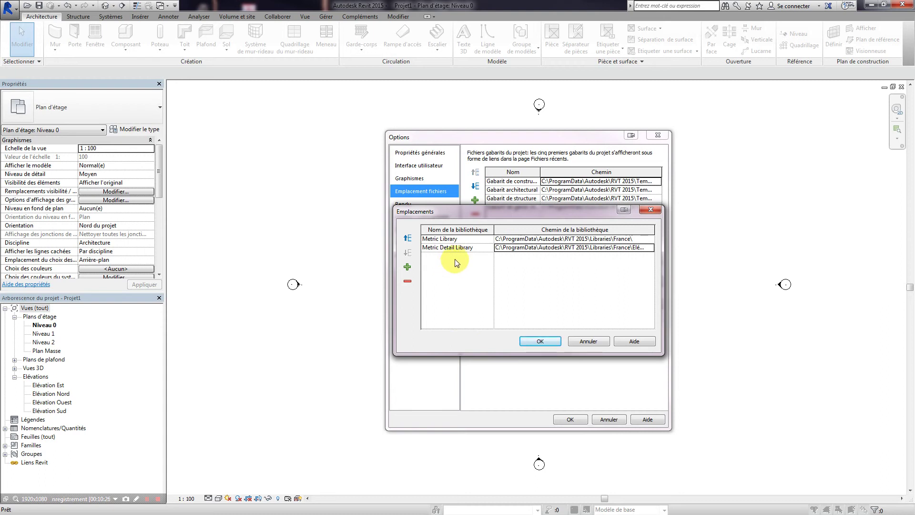
# Add a new library entry, inspect its name and path cells, remove it, and cancel the library locations
pyautogui.click(407, 266)
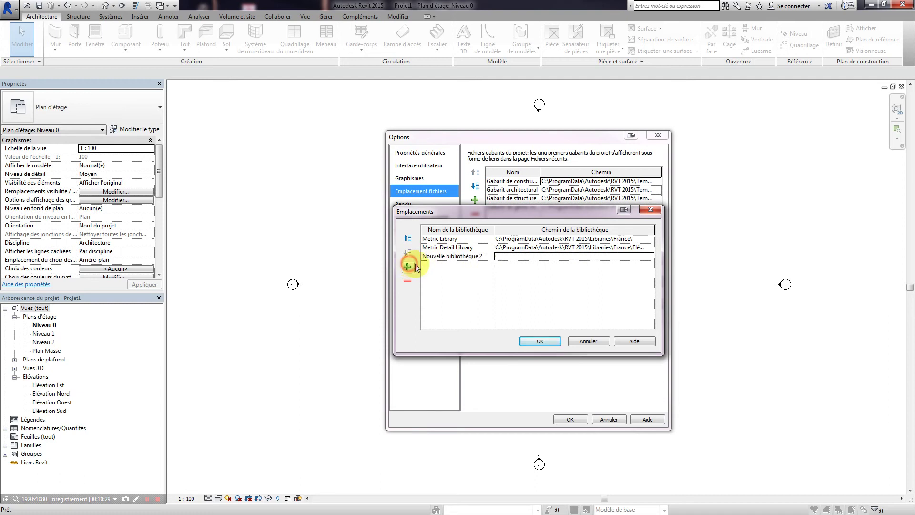
pyautogui.click(457, 256)
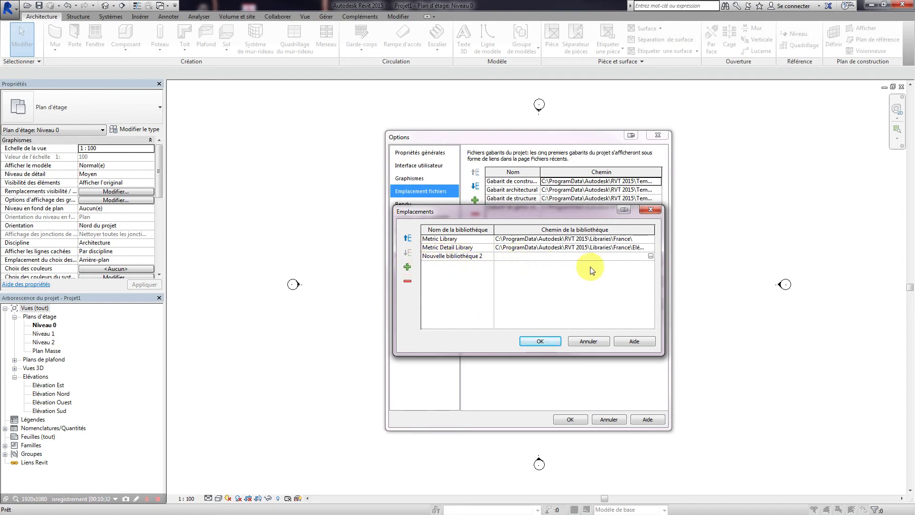
pyautogui.click(620, 256)
pyautogui.click(452, 257)
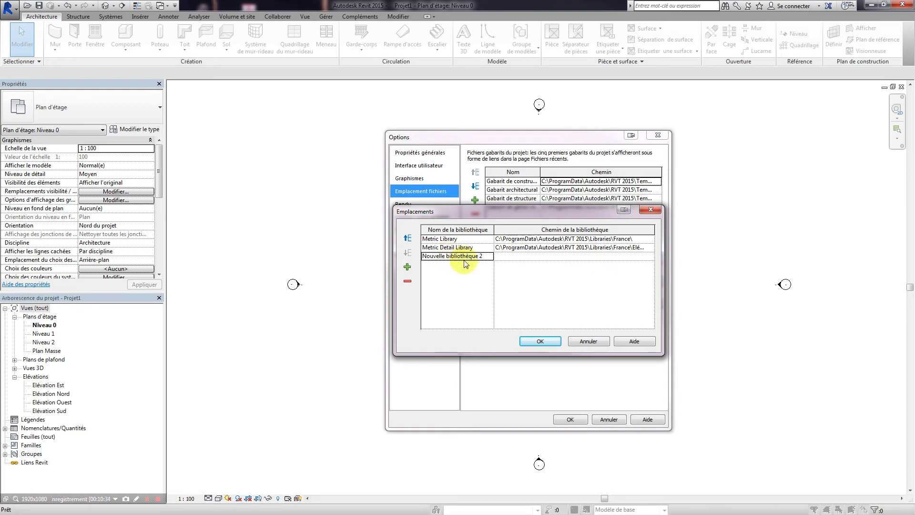
pyautogui.click(407, 282)
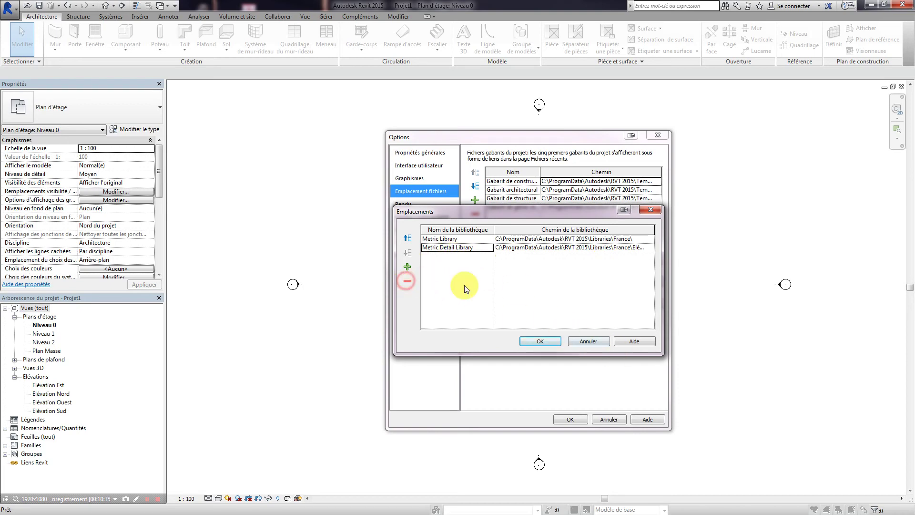
pyautogui.click(589, 341)
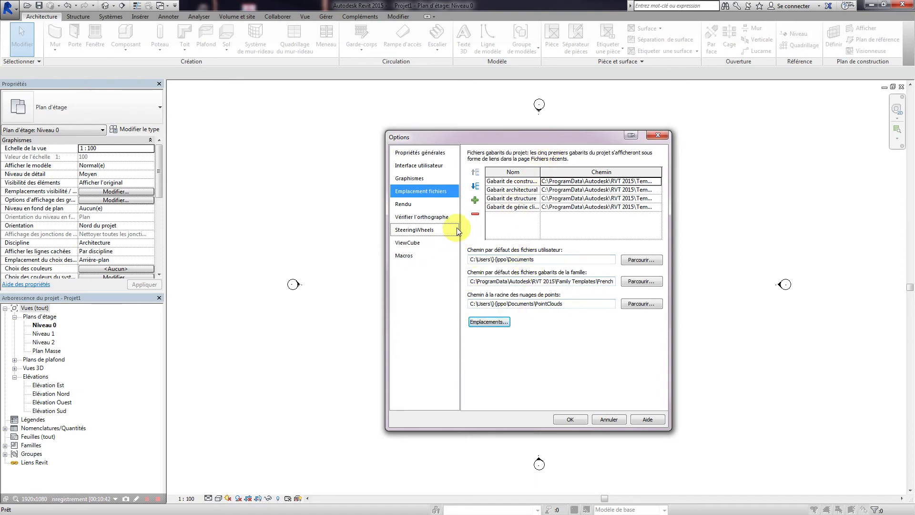
# Look through the rendering, spell-check and SteeringWheels pages of the options
pyautogui.click(422, 209)
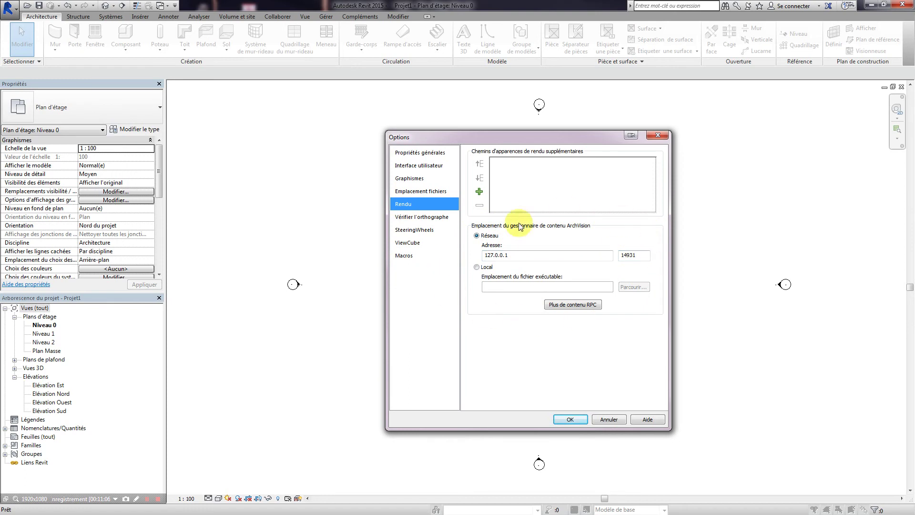
pyautogui.click(424, 218)
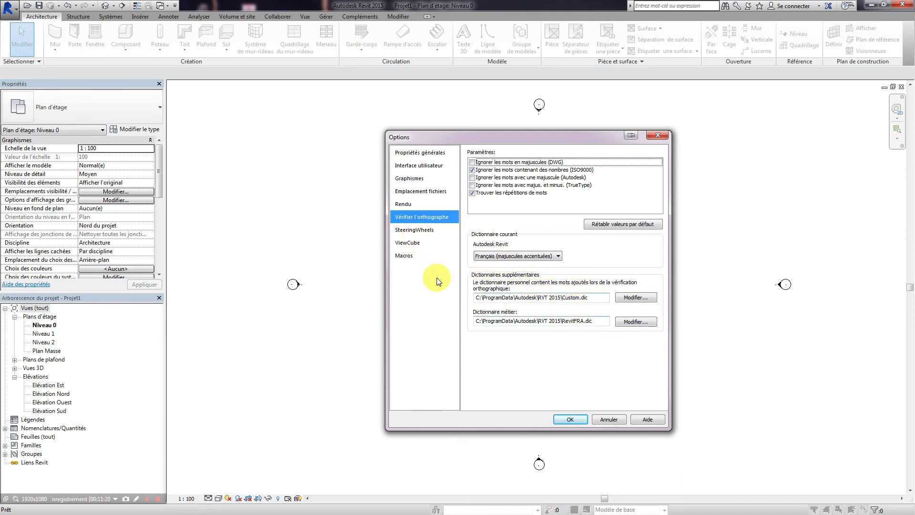
pyautogui.click(429, 231)
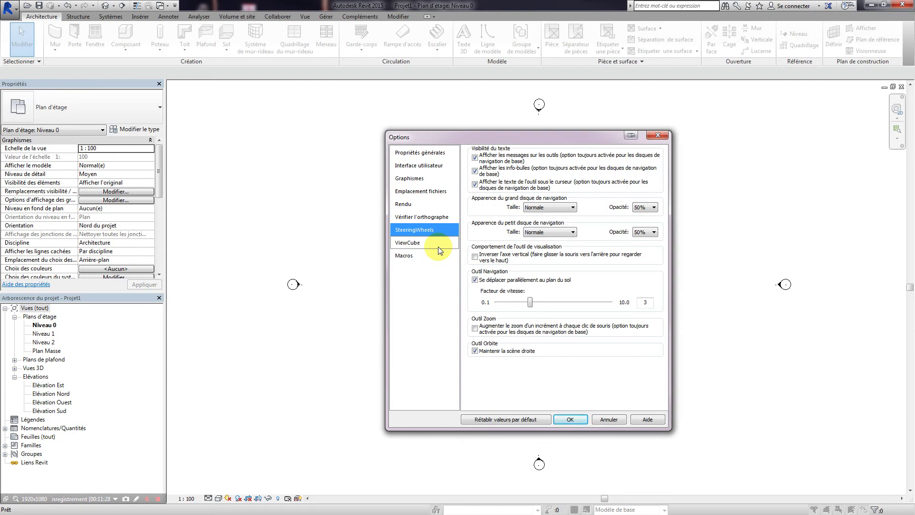
# Review the ViewCube options, examining the choices for the views it shows in and for its inactive opacity, kept at 50 %
pyautogui.click(413, 244)
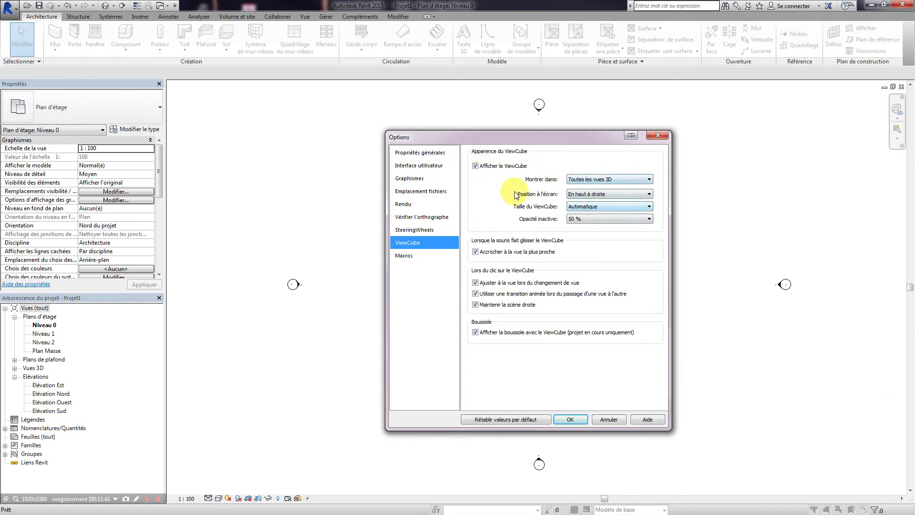
pyautogui.click(619, 179)
pyautogui.click(621, 177)
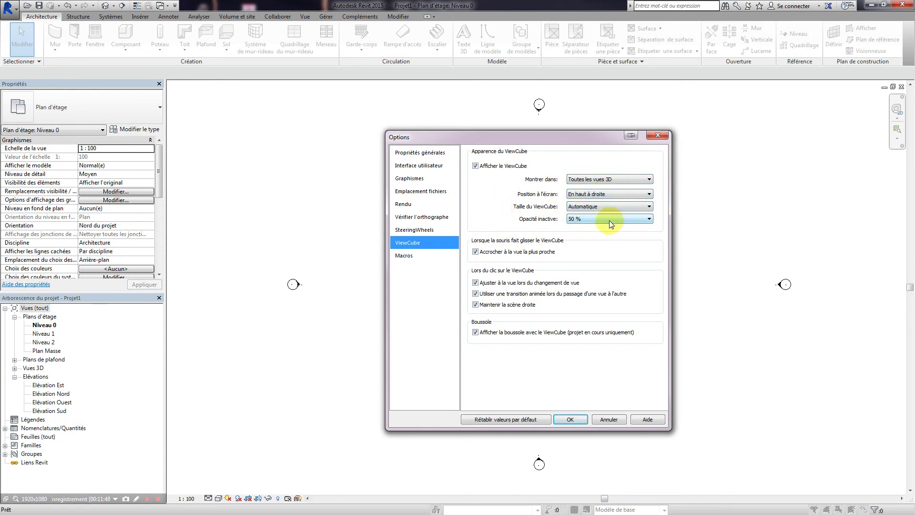
pyautogui.click(621, 219)
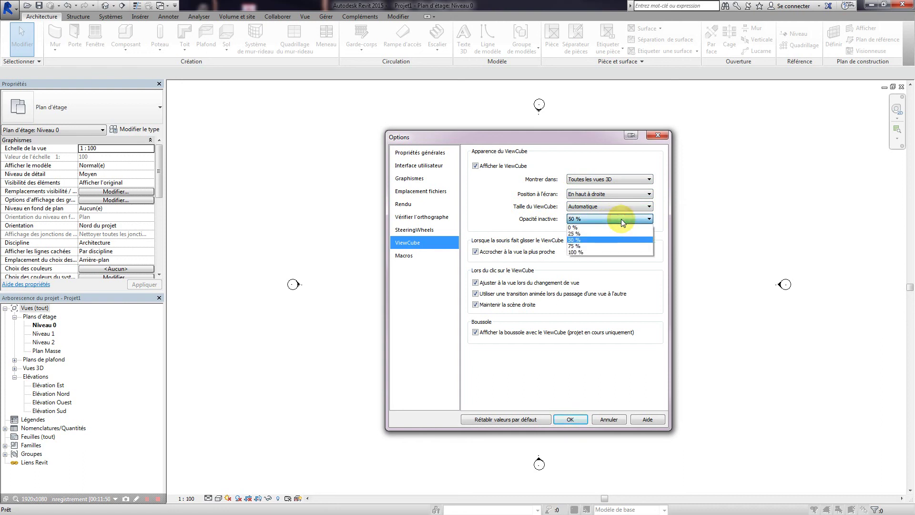
pyautogui.click(622, 219)
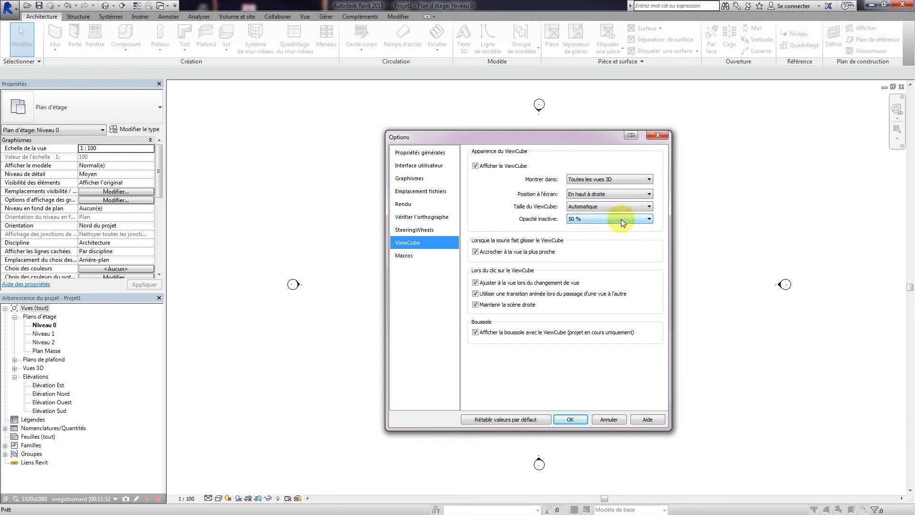
pyautogui.click(621, 219)
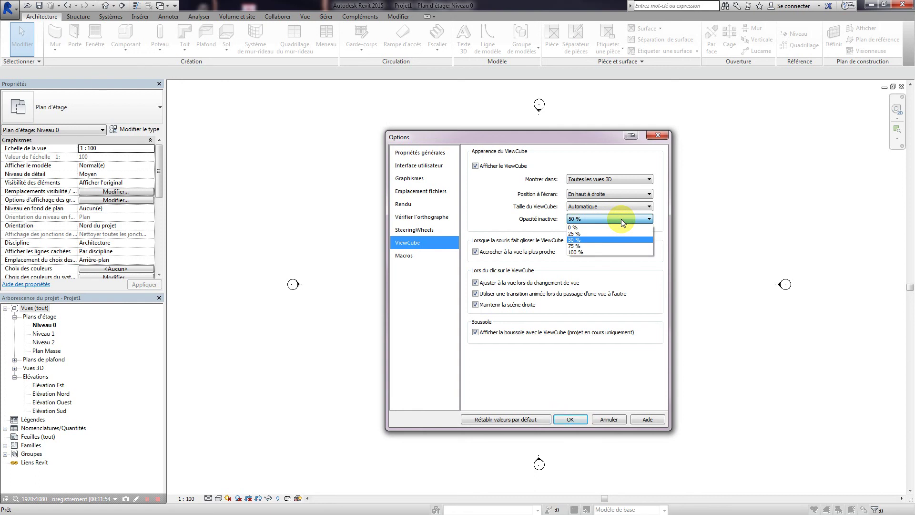
pyautogui.click(600, 239)
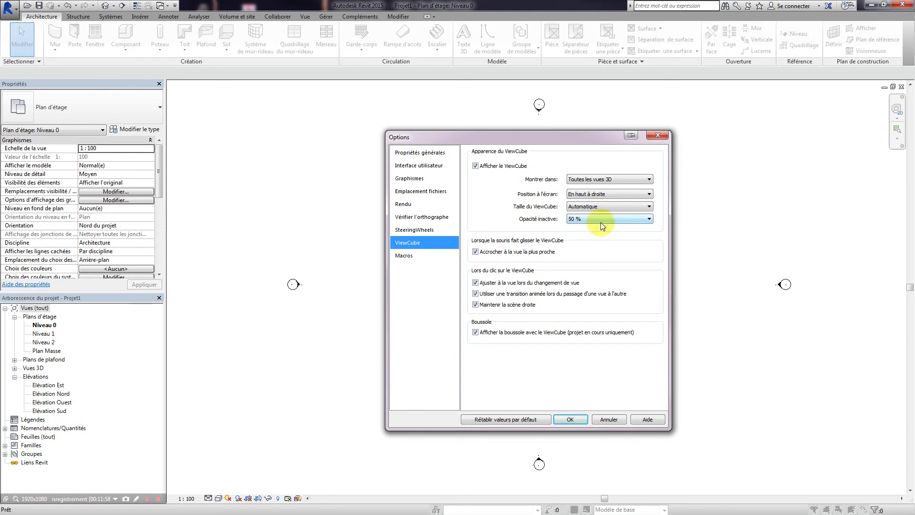
pyautogui.click(612, 219)
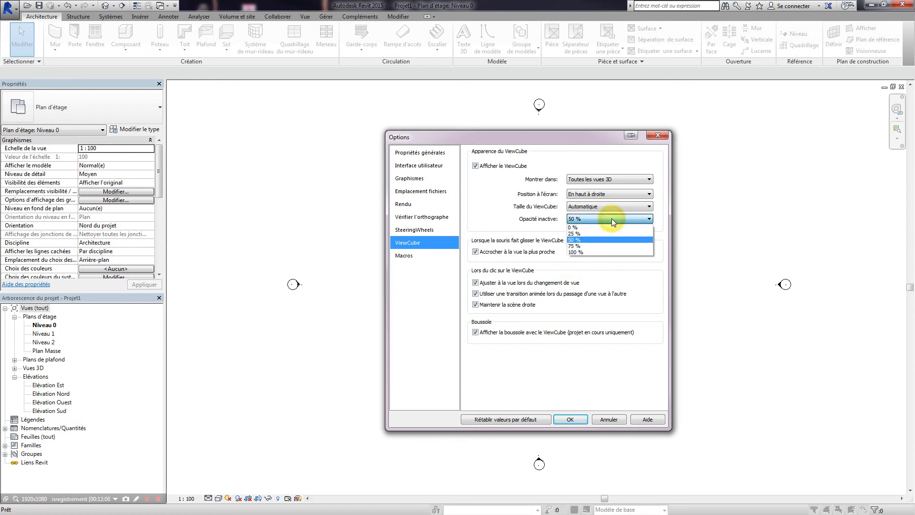
pyautogui.click(612, 219)
pyautogui.click(612, 219)
pyautogui.click(612, 219)
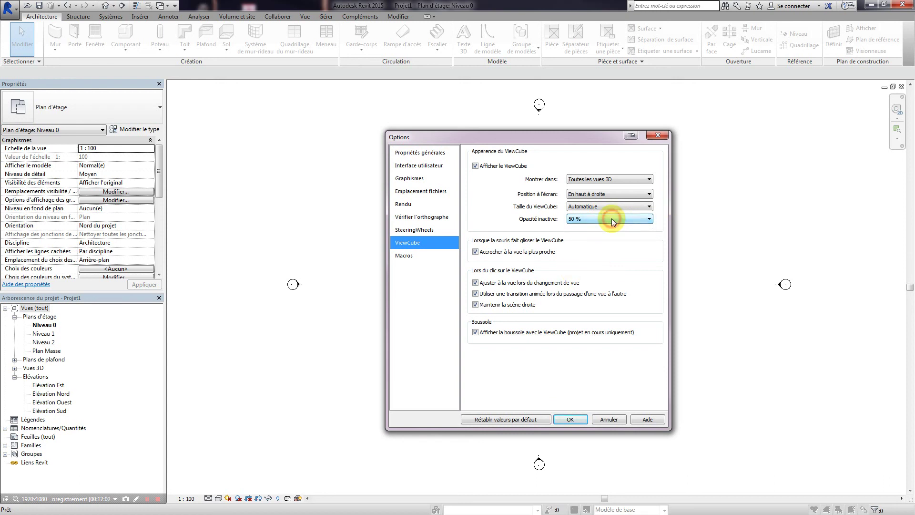
# Recheck the available inactive opacity levels for the ViewCube, keeping 50 %
pyautogui.click(611, 218)
pyautogui.click(612, 219)
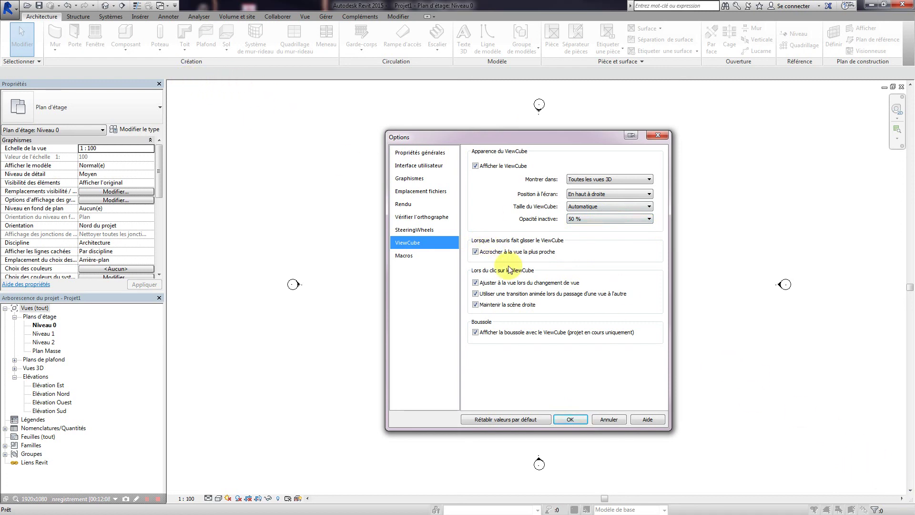
pyautogui.click(607, 219)
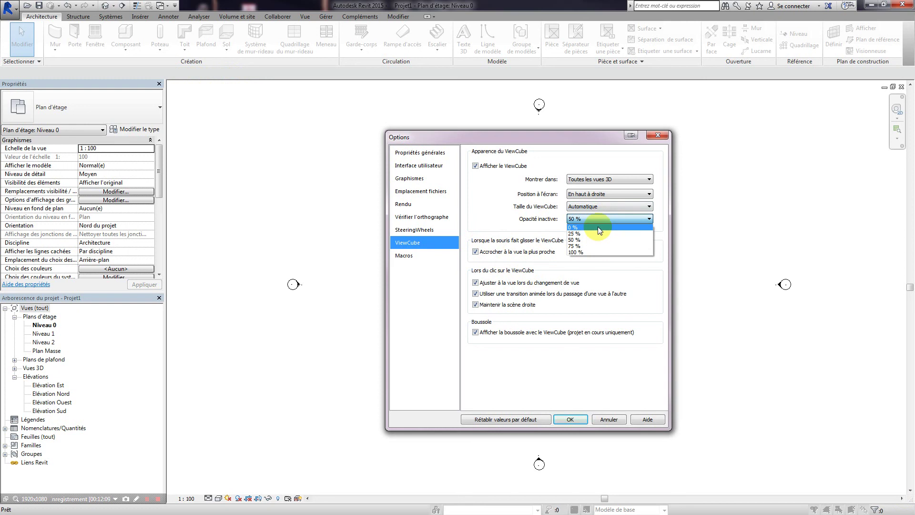
pyautogui.click(605, 218)
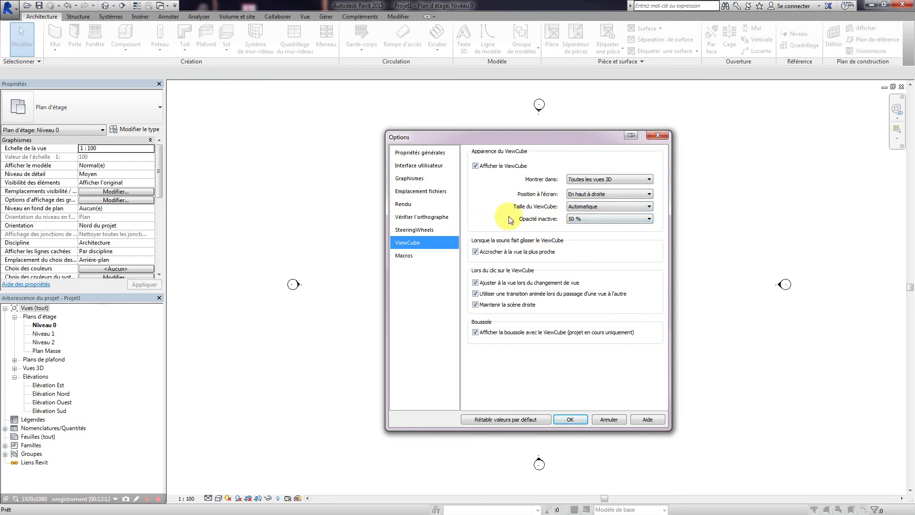
# Review the application and document macro security settings, return to the ViewCube page, and cancel the options
pyautogui.click(419, 254)
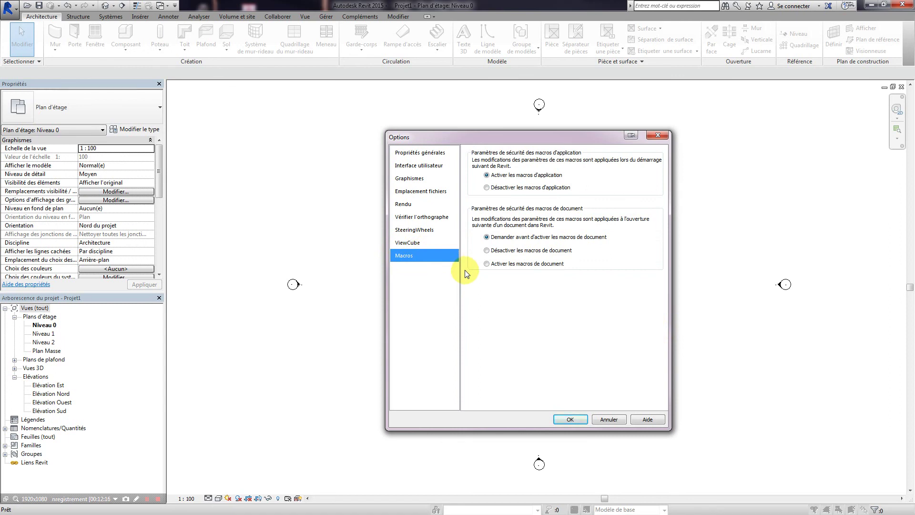
pyautogui.click(434, 243)
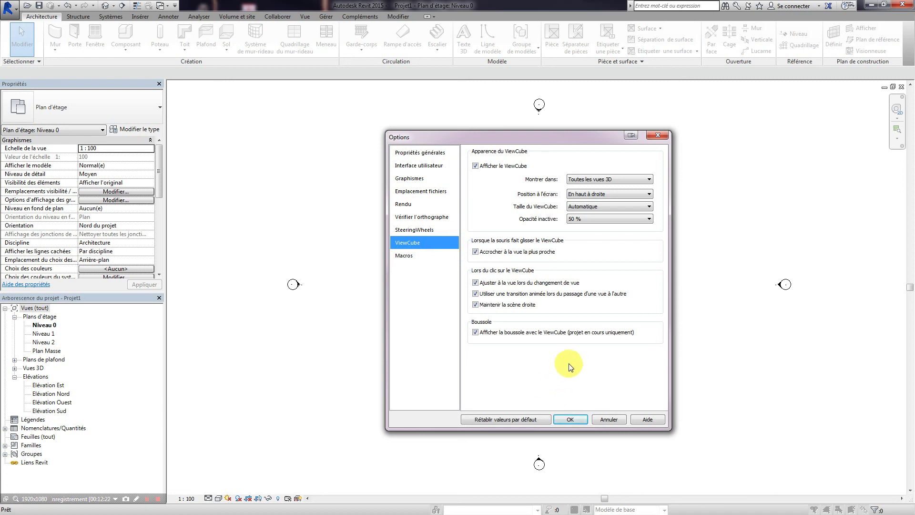
pyautogui.click(609, 420)
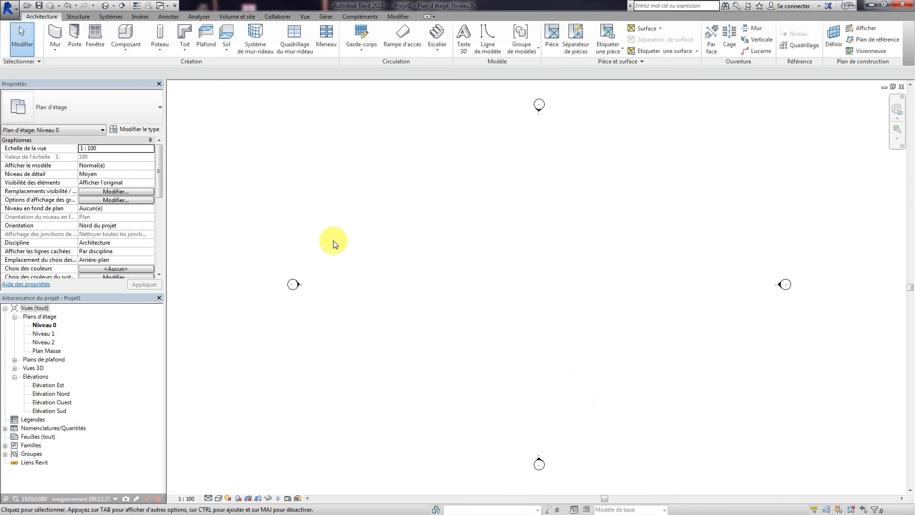